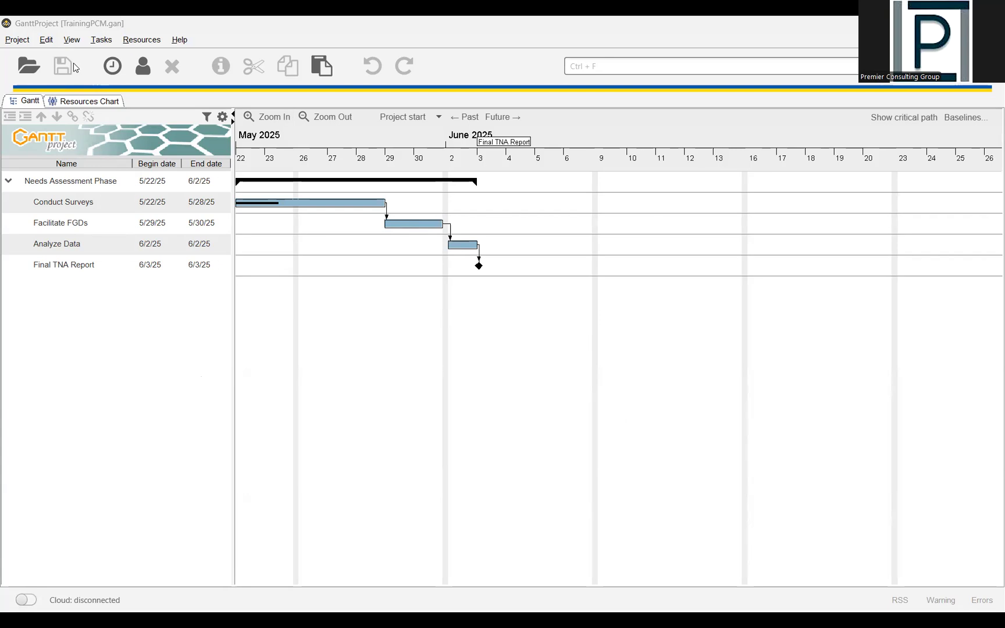
- Open the project properties, look over the name and description fields, and bring up the calendar settings
{"action": "left_click", "coordinate": [24, 44]}
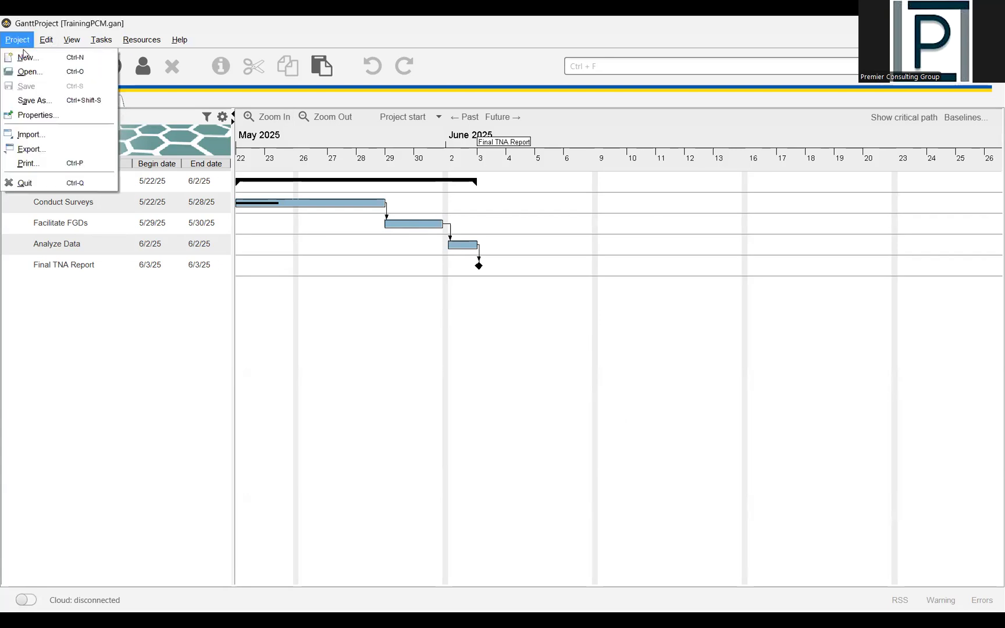
{"action": "left_click", "coordinate": [38, 115]}
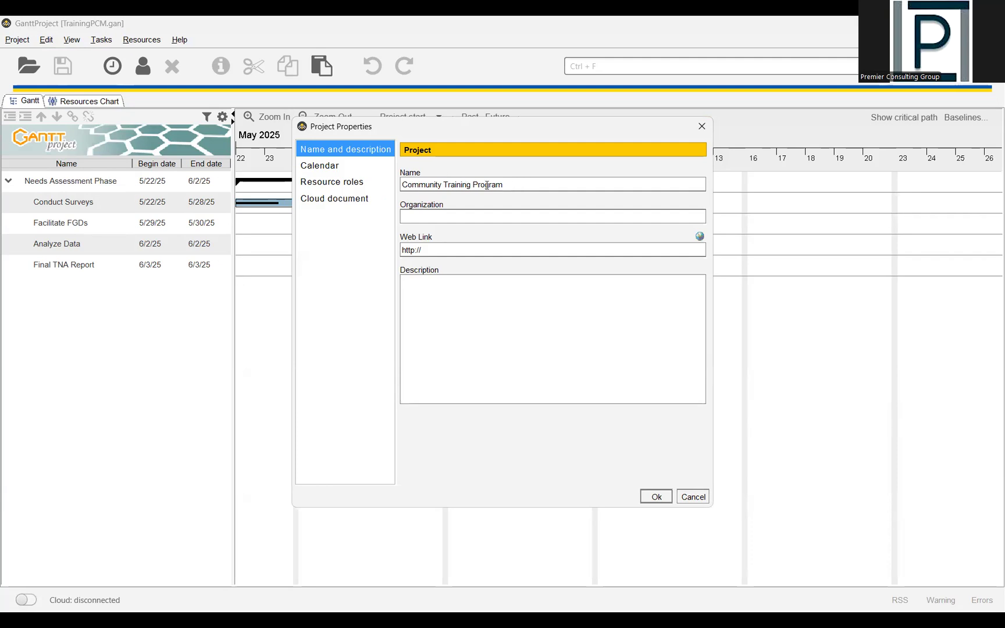
{"action": "left_click", "coordinate": [480, 216]}
{"action": "left_click", "coordinate": [333, 169]}
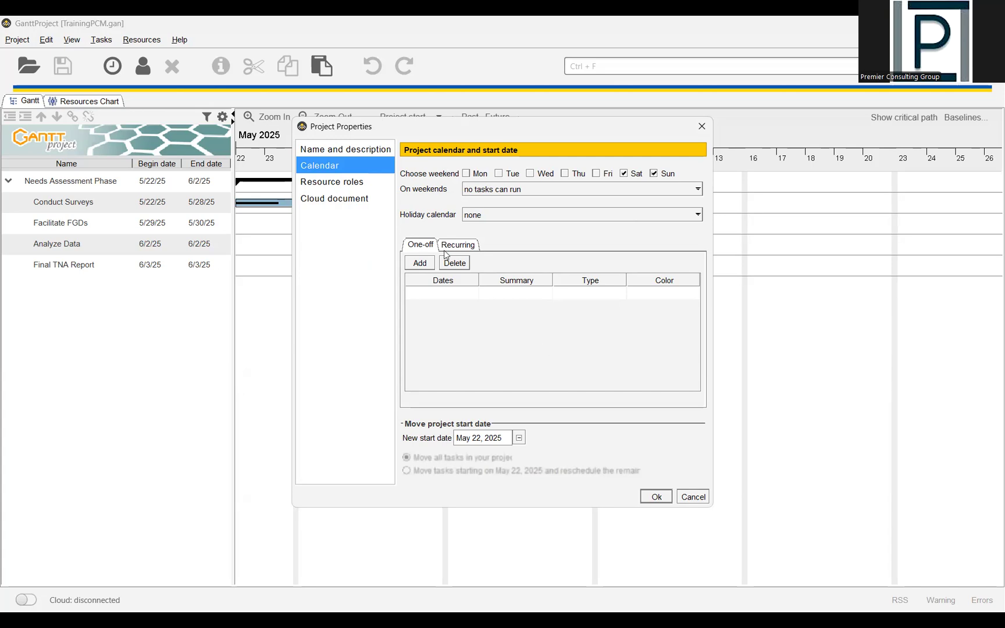
- Toggle Saturday and Sunday off and back on as weekend days, and reselect "no tasks can run" for weekends
{"action": "left_click", "coordinate": [624, 173]}
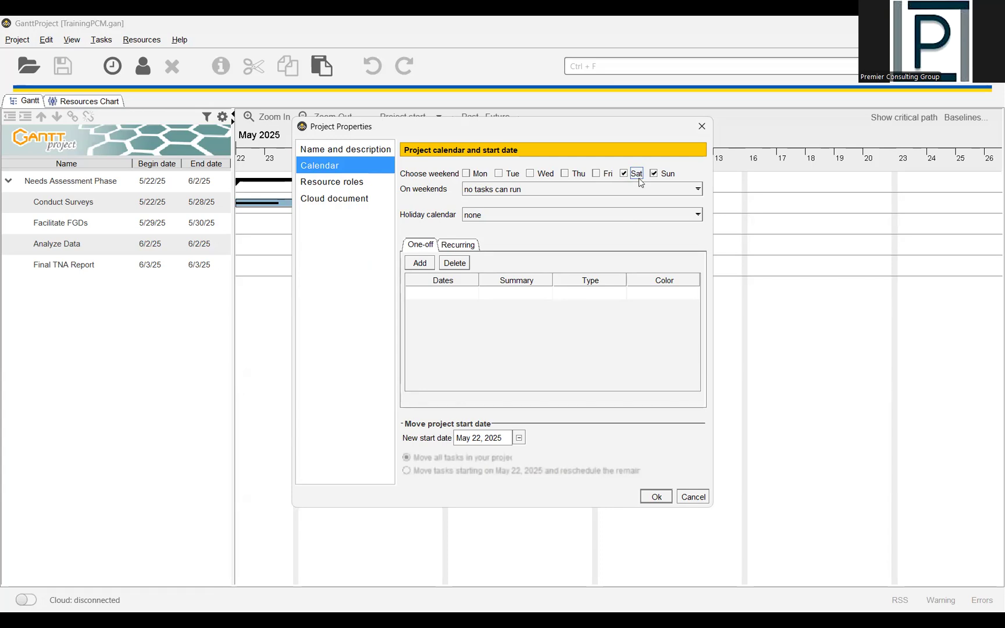
{"action": "left_click", "coordinate": [655, 175]}
{"action": "left_click", "coordinate": [627, 175]}
{"action": "left_click", "coordinate": [626, 174]}
{"action": "left_click", "coordinate": [655, 175]}
{"action": "left_click", "coordinate": [489, 190]}
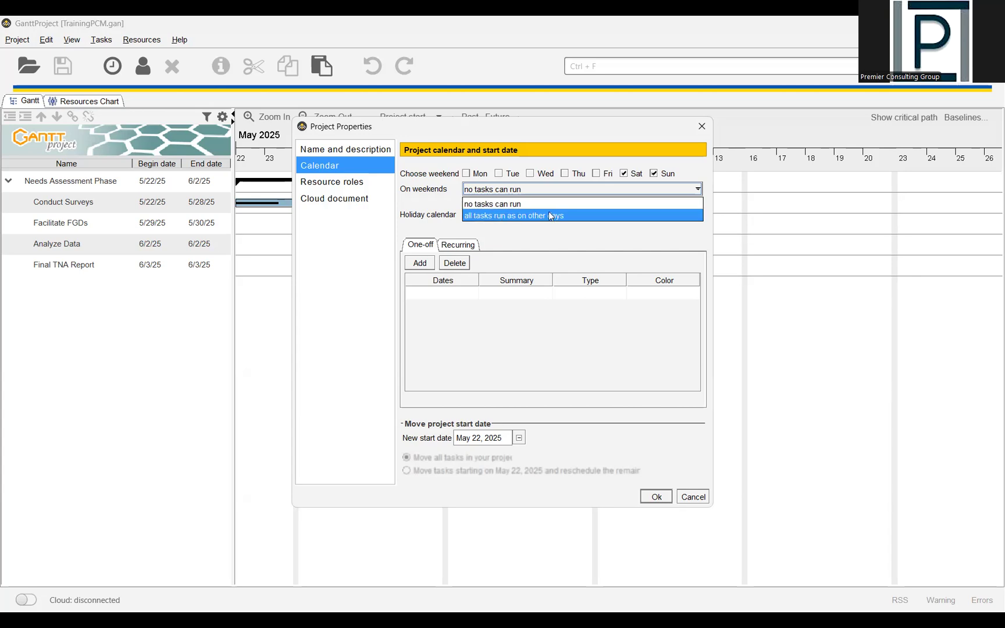
{"action": "left_click", "coordinate": [498, 207]}
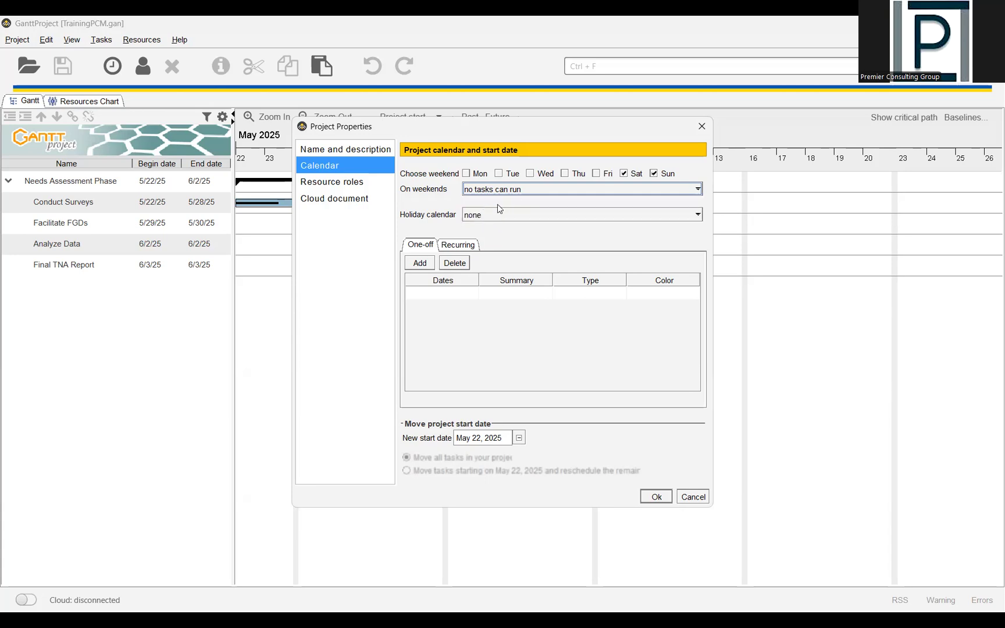
- Browse the available holiday calendars, try the Custom option, and set the holiday calendar back to none
{"action": "left_click", "coordinate": [491, 215]}
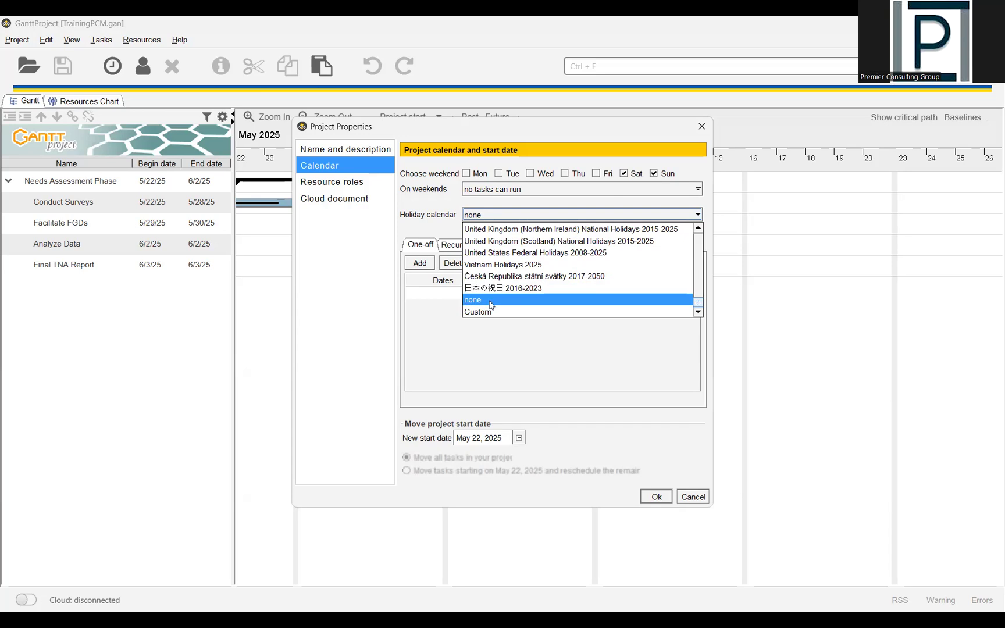
{"action": "scroll", "coordinate": [502, 258], "scroll_direction": "up", "scroll_amount": 3}
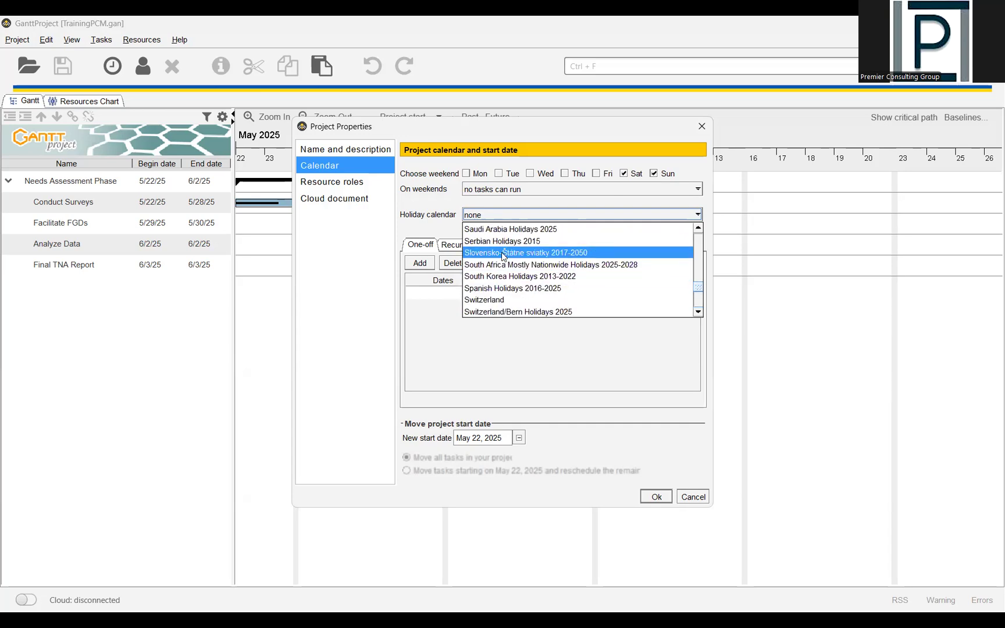
{"action": "scroll", "coordinate": [503, 256], "scroll_direction": "down", "scroll_amount": 3}
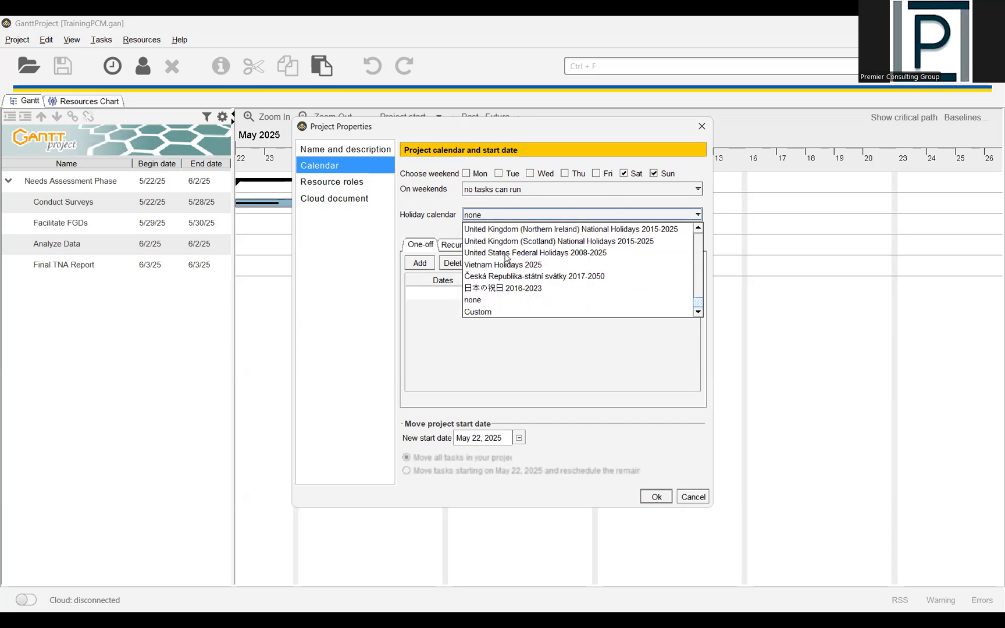
{"action": "left_click", "coordinate": [492, 313]}
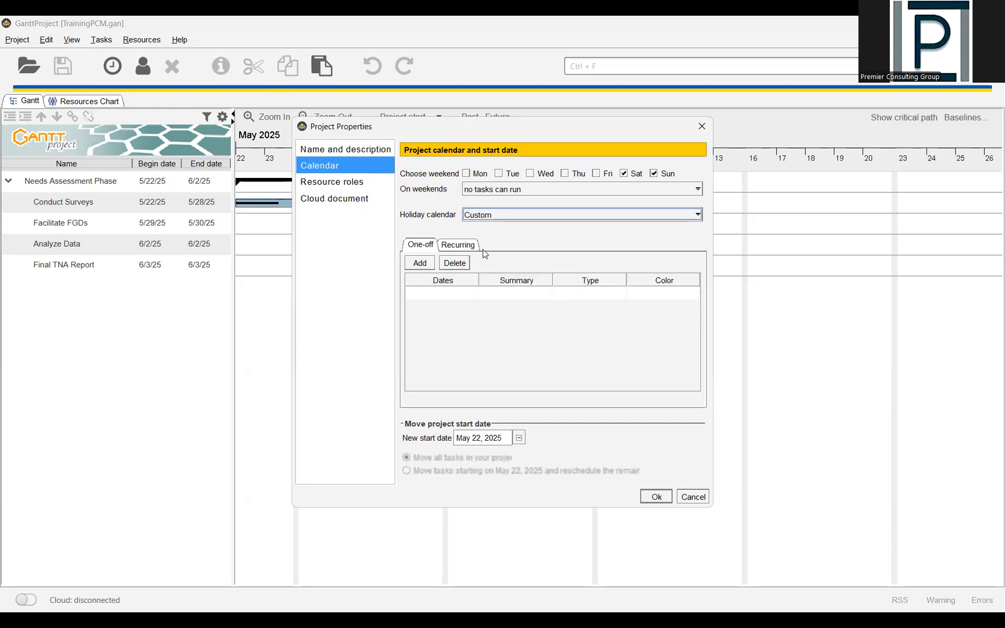
{"action": "left_click", "coordinate": [484, 216]}
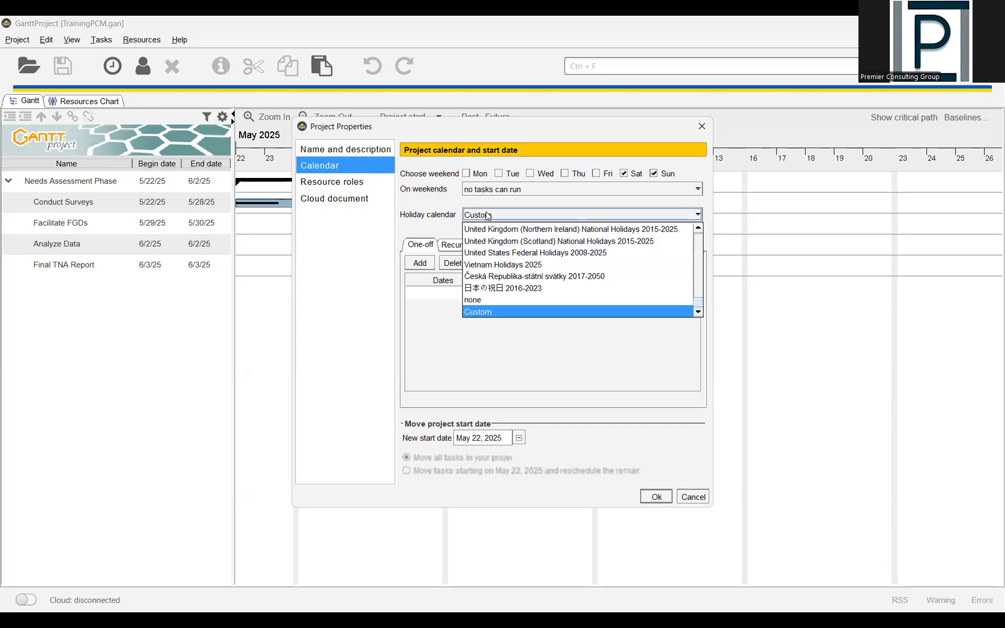
{"action": "left_click", "coordinate": [494, 301]}
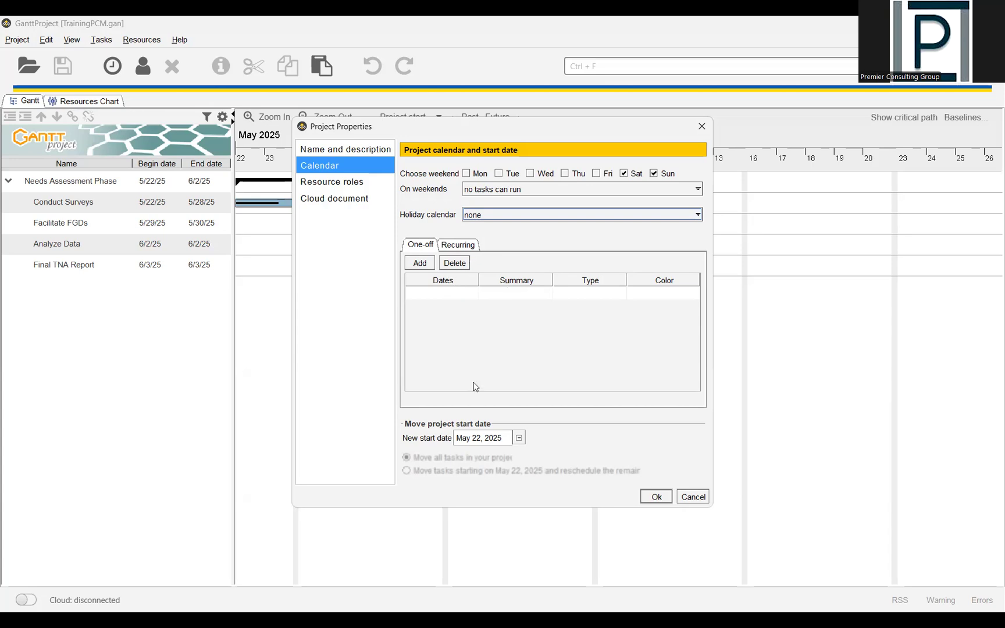
{"action": "left_click", "coordinate": [520, 439]}
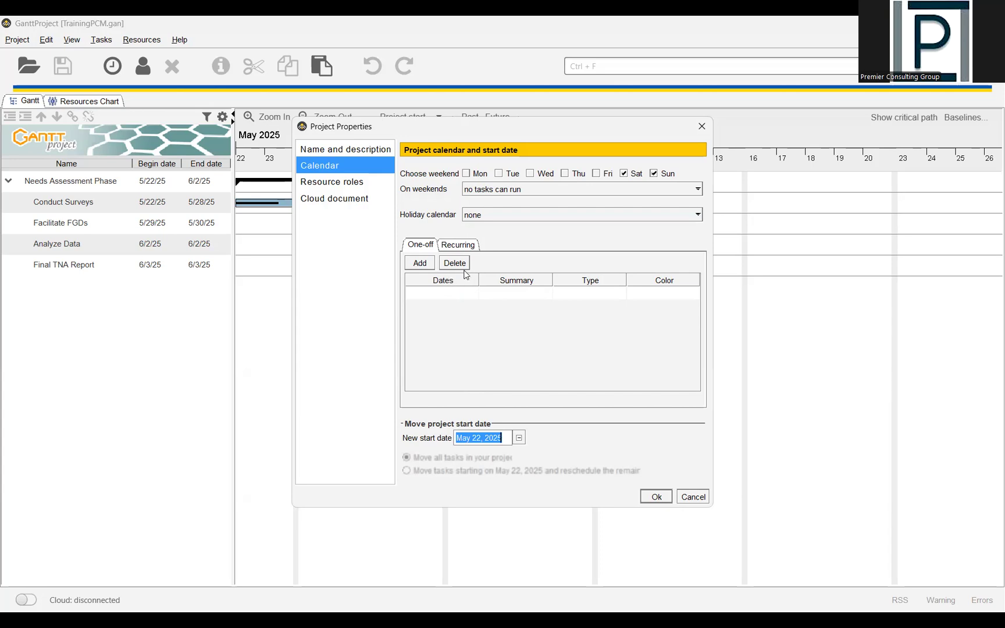
- Add the resource roles PM and PAsst to the project and apply the project properties
{"action": "left_click", "coordinate": [323, 184]}
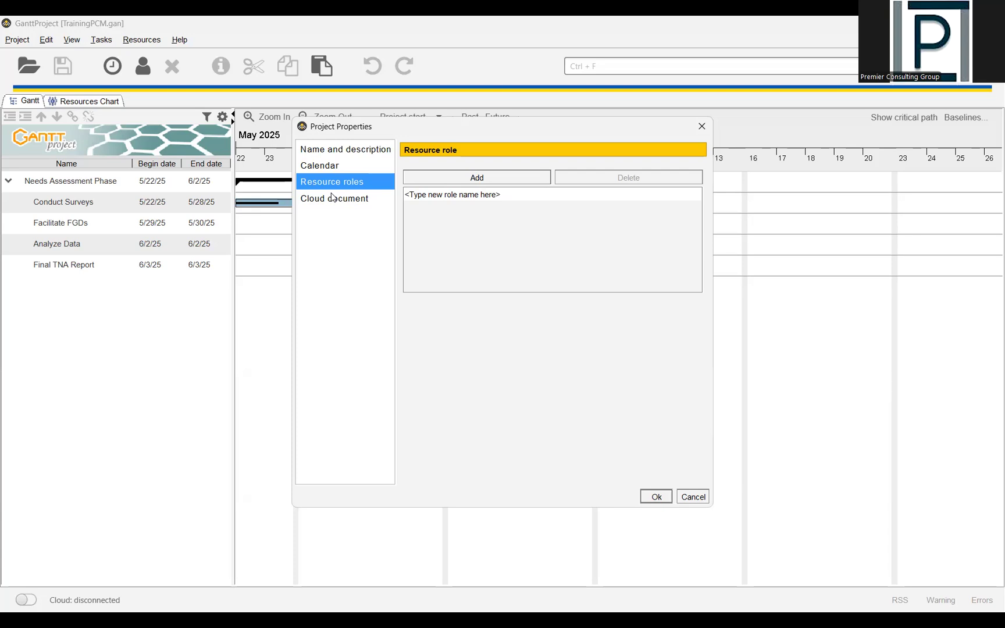
{"action": "left_click", "coordinate": [440, 179]}
{"action": "type", "text": "PM"}
{"action": "key", "text": "Return"}
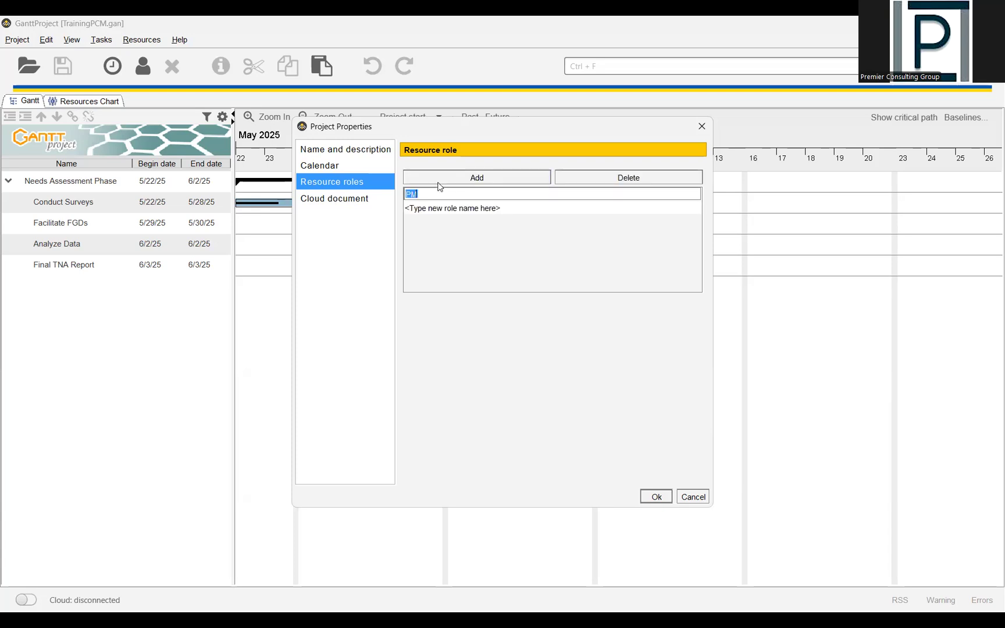
{"action": "left_click", "coordinate": [439, 182]}
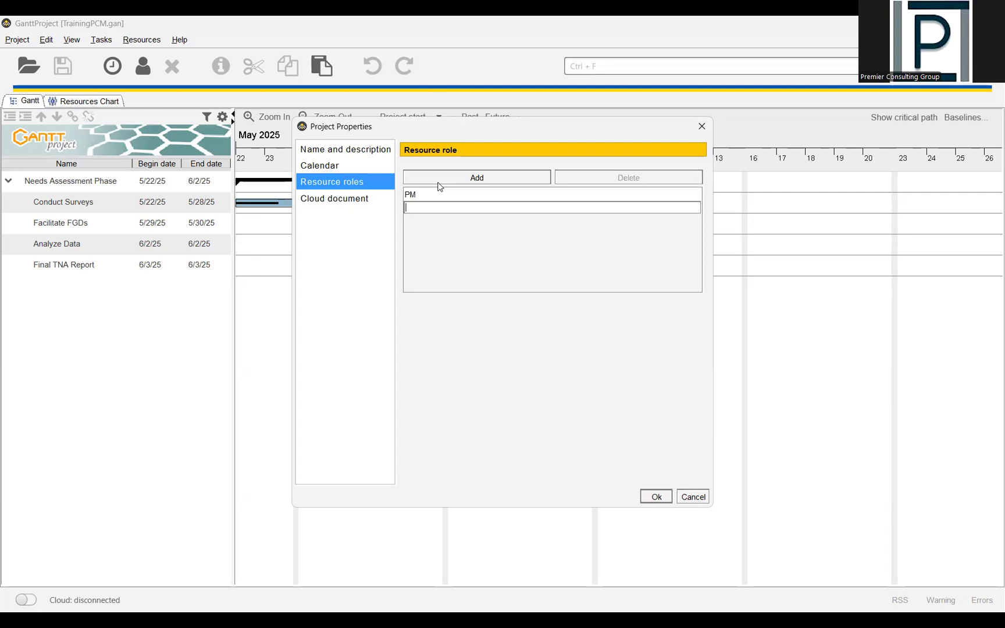
{"action": "type", "text": "PAsst"}
{"action": "left_click", "coordinate": [341, 201]}
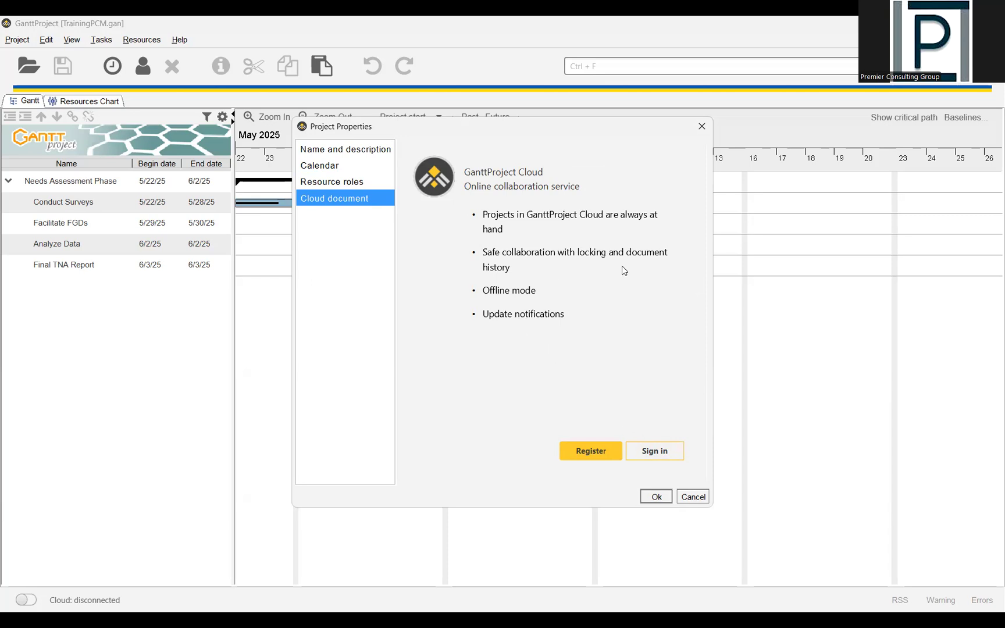
{"action": "left_click", "coordinate": [659, 497]}
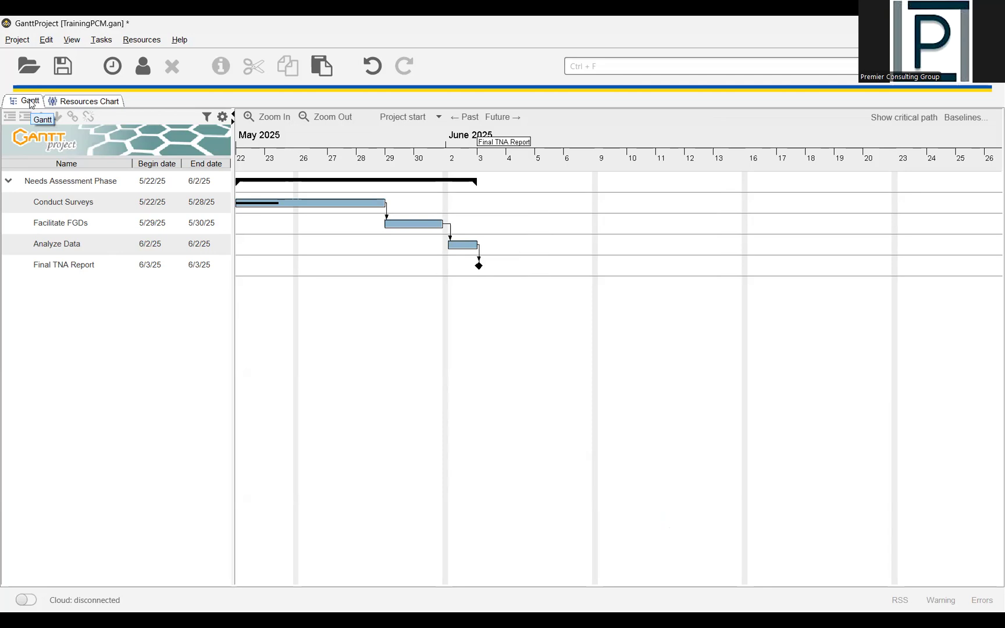
- Create a new resource in the resources chart with the person's name and the default role PM
{"action": "left_click", "coordinate": [76, 103]}
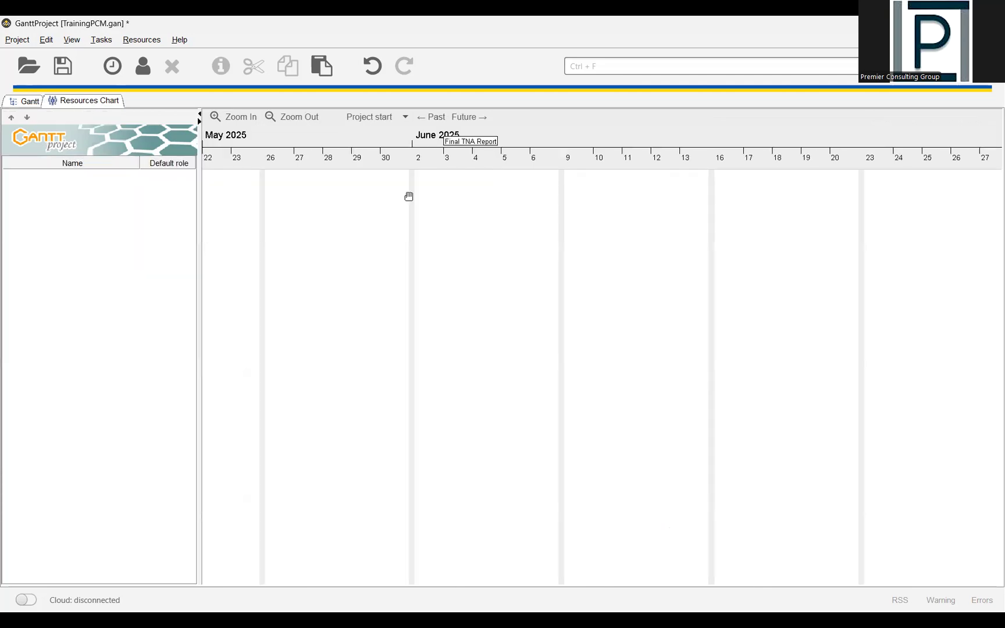
{"action": "right_click", "coordinate": [95, 205]}
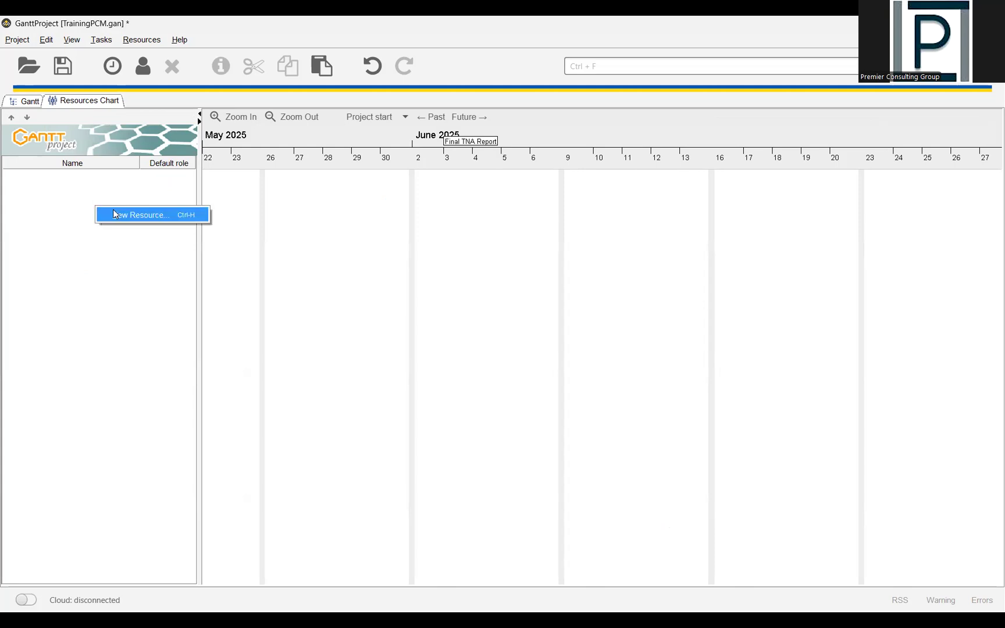
{"action": "left_click", "coordinate": [115, 214]}
{"action": "type", "text": "Mg M"}
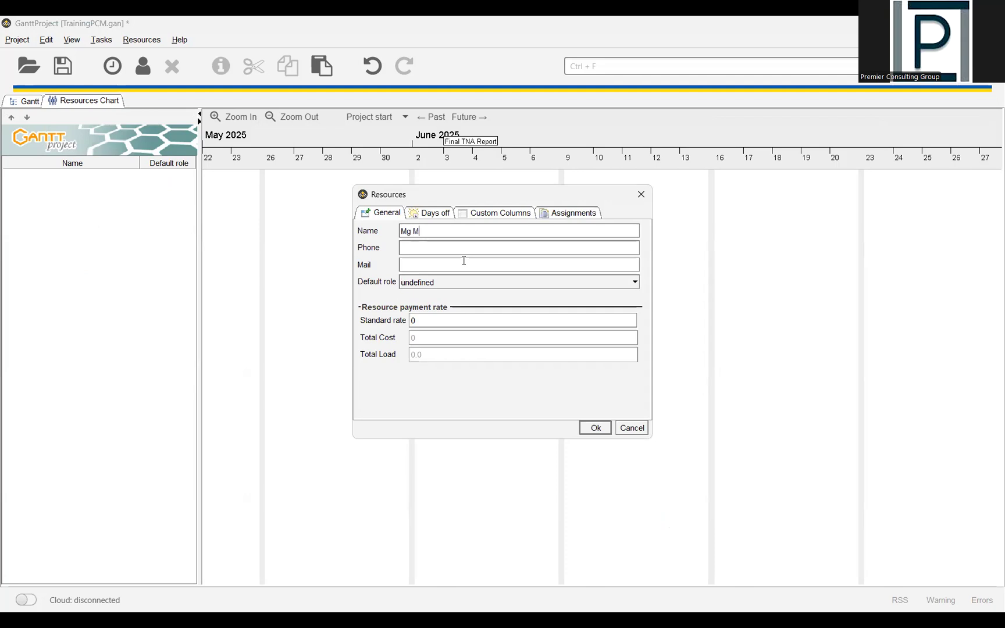
{"action": "type", "text": "g"}
{"action": "left_click", "coordinate": [443, 284]}
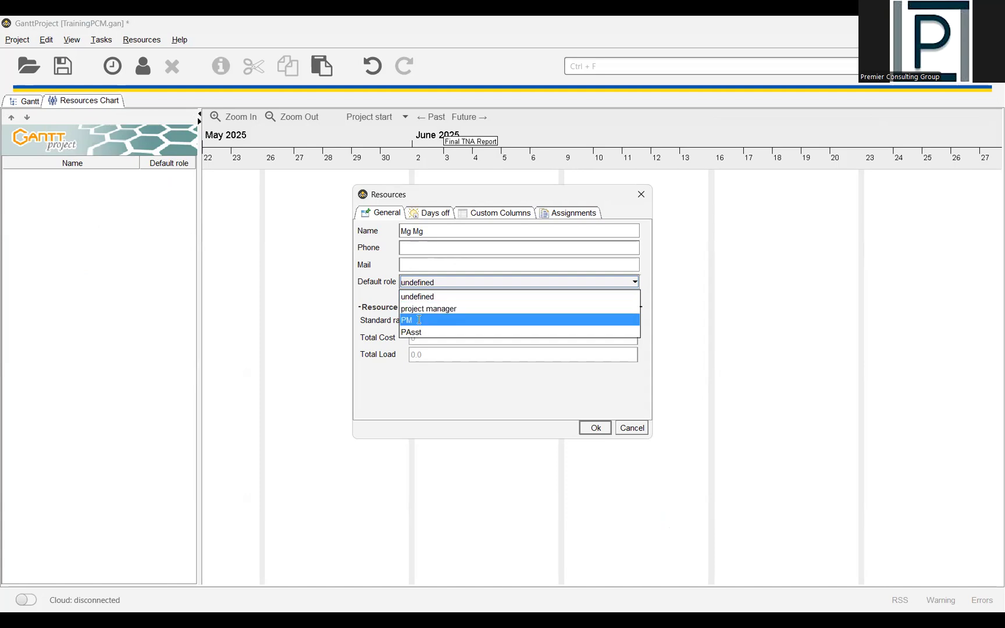
{"action": "left_click", "coordinate": [419, 320]}
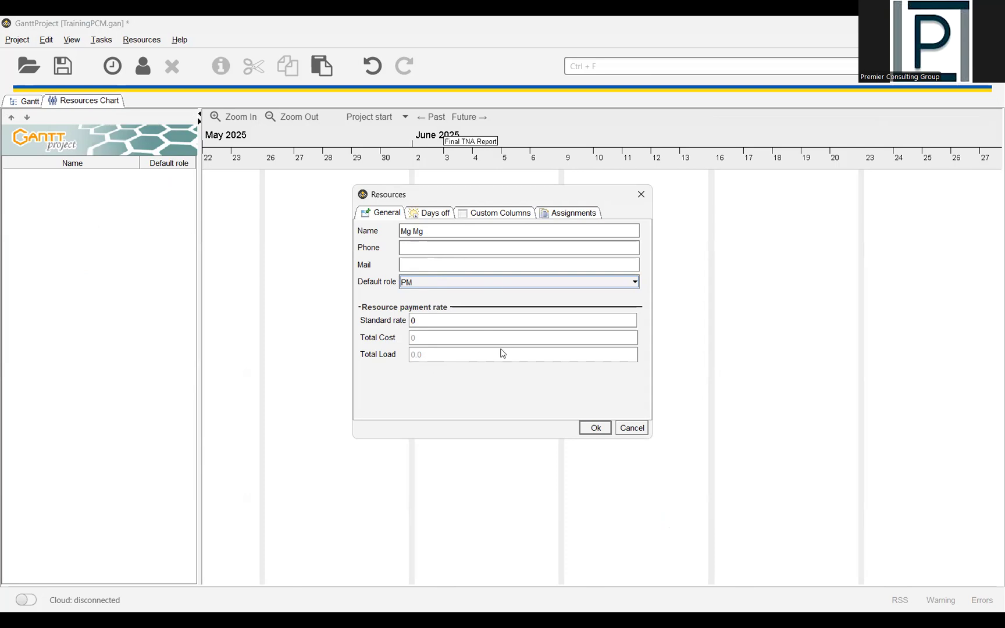
{"action": "left_click", "coordinate": [431, 215]}
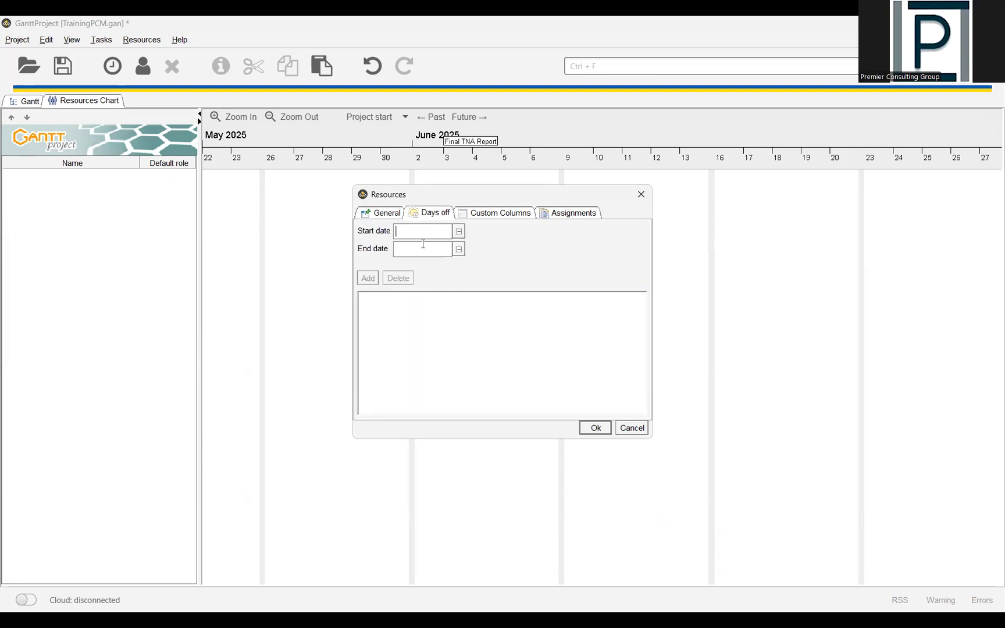
{"action": "left_click", "coordinate": [568, 215]}
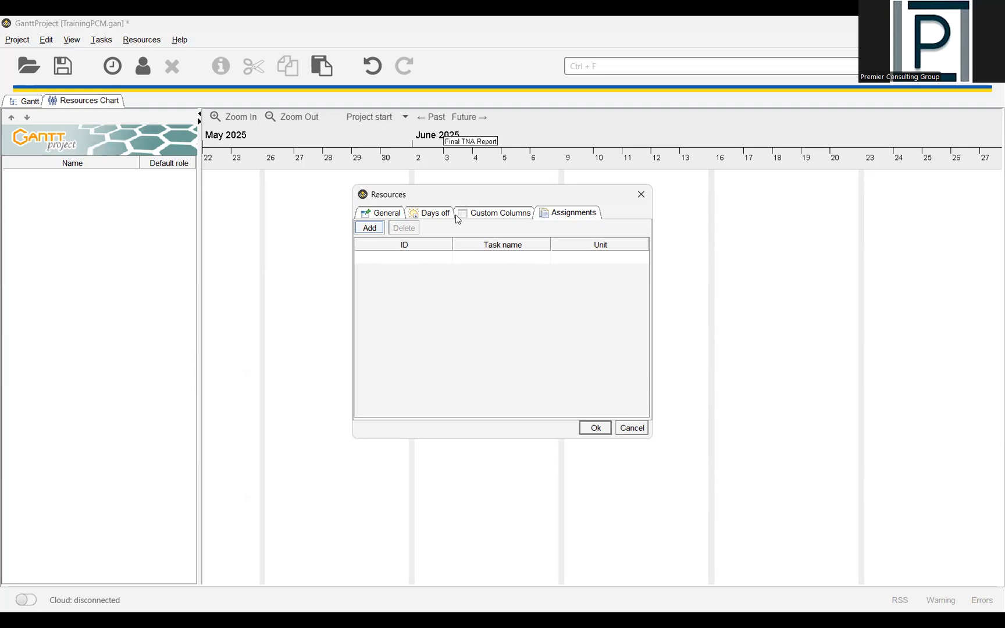
{"action": "left_click", "coordinate": [592, 429]}
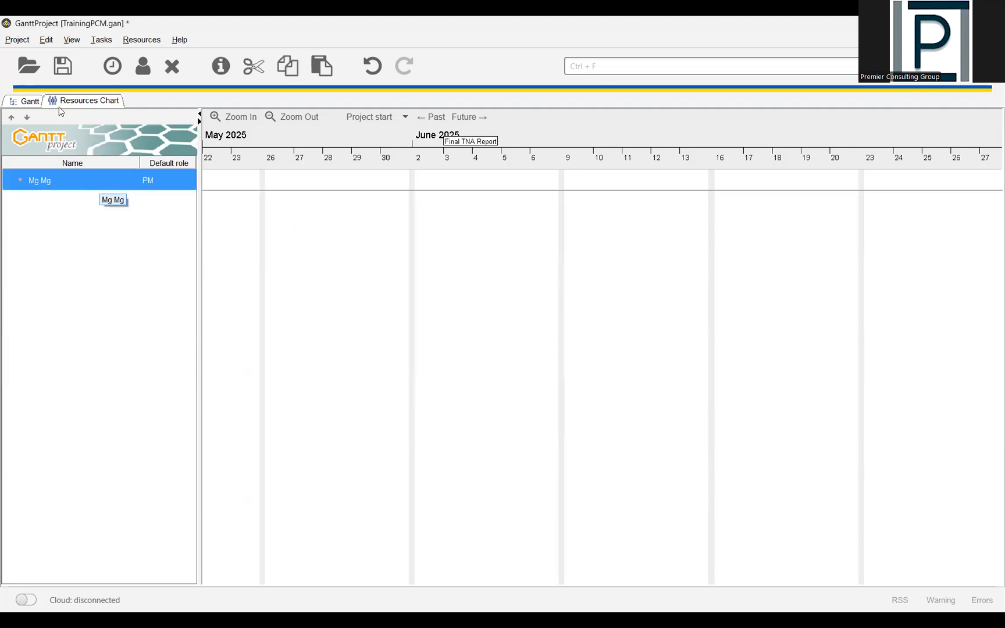
- Return to the Gantt chart, widen the task table, and open the properties of the Conduct Surveys task
{"action": "left_click", "coordinate": [33, 102]}
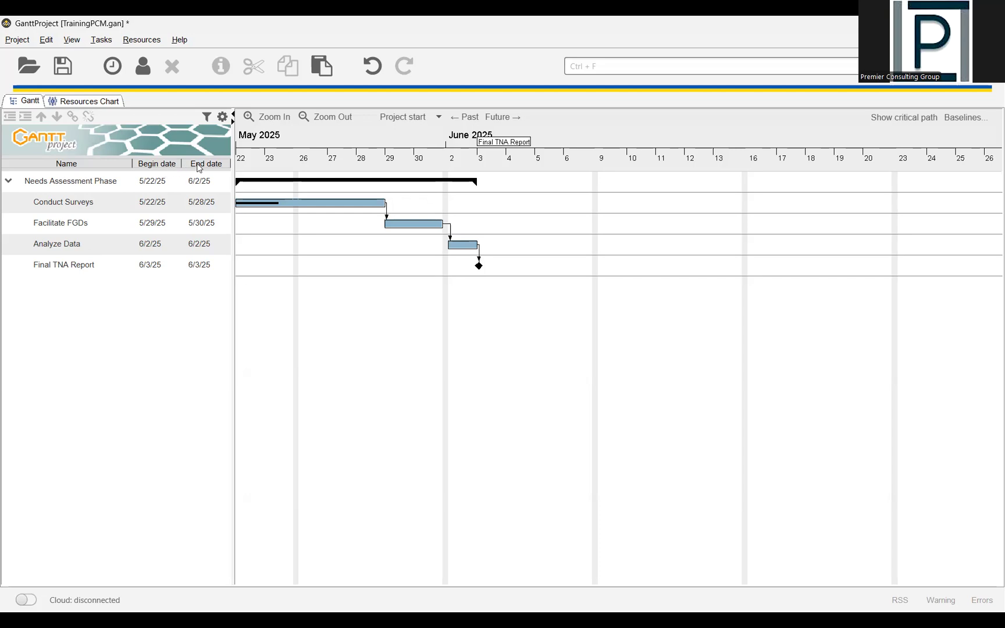
{"action": "left_click_drag", "start_coordinate": [235, 152], "coordinate": [289, 158]}
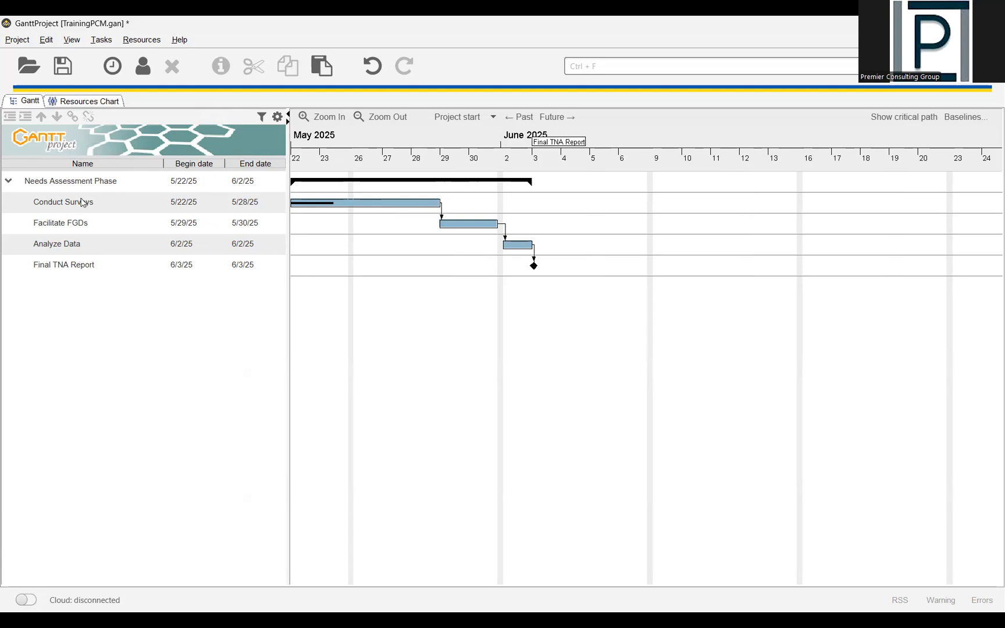
{"action": "left_click", "coordinate": [106, 205]}
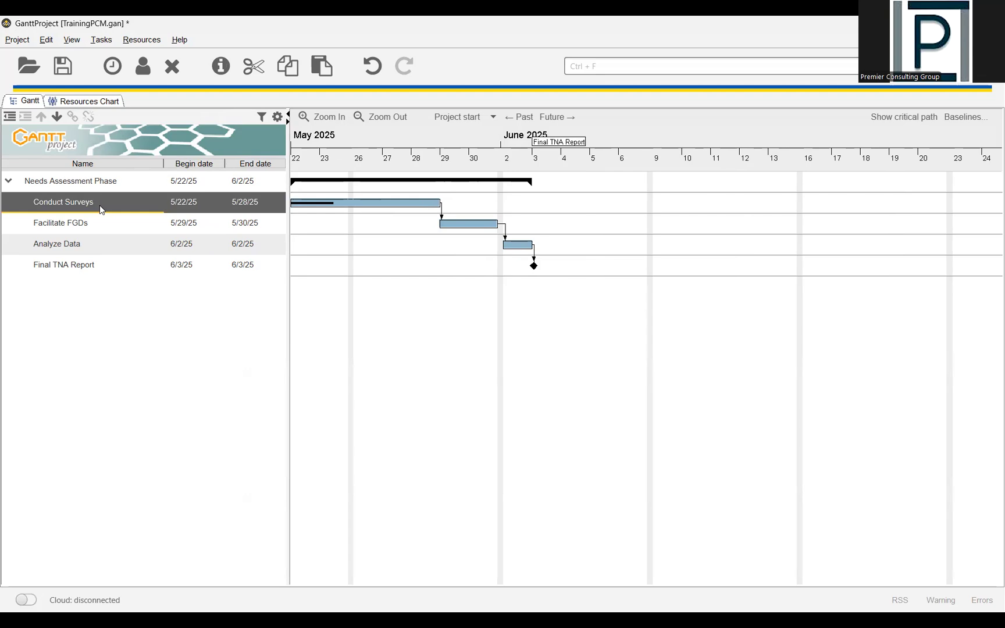
{"action": "double_click", "coordinate": [99, 206]}
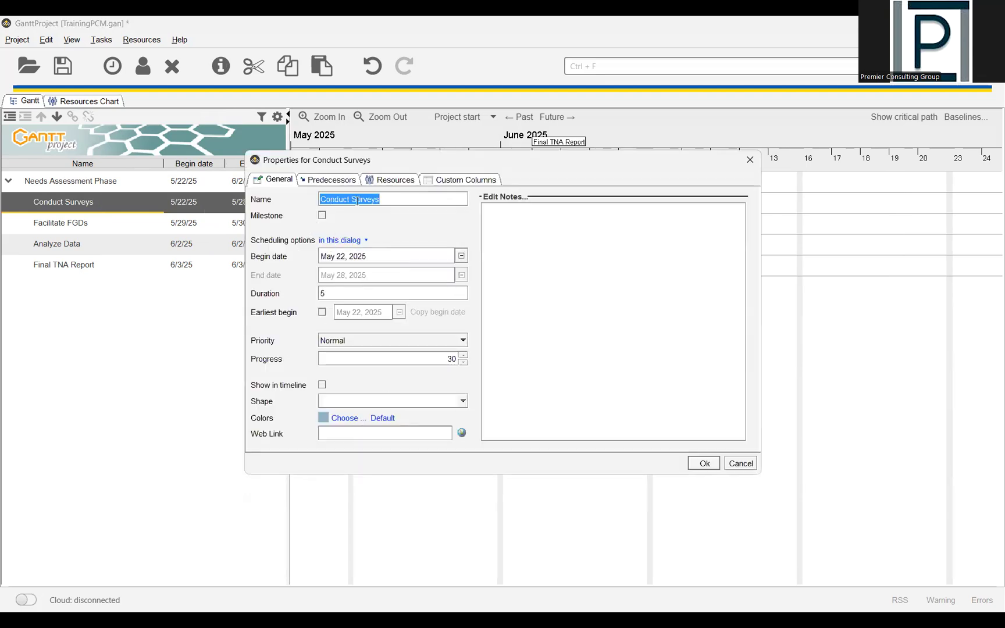
- Set the scheduling option of the Conduct Surveys task to "Duration is calculated", leaving it as a non-milestone
{"action": "left_click", "coordinate": [395, 200]}
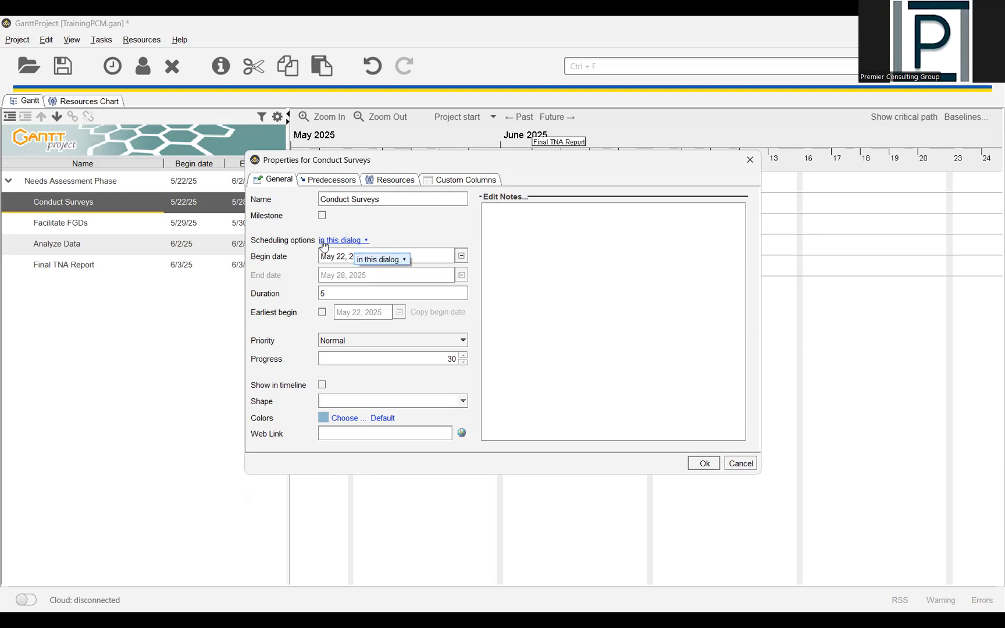
{"action": "left_click", "coordinate": [358, 240]}
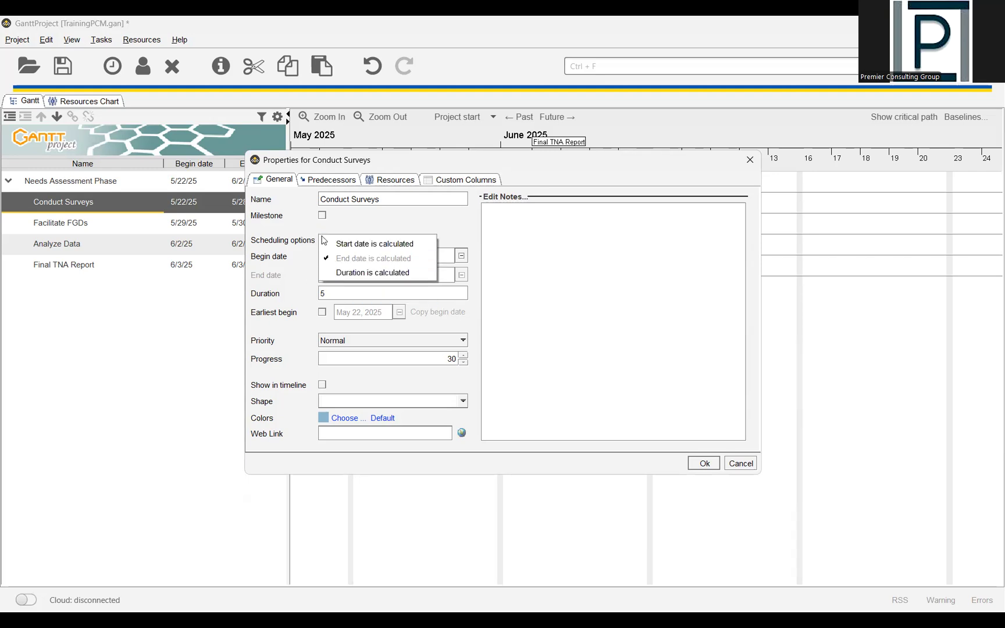
{"action": "left_click", "coordinate": [398, 221]}
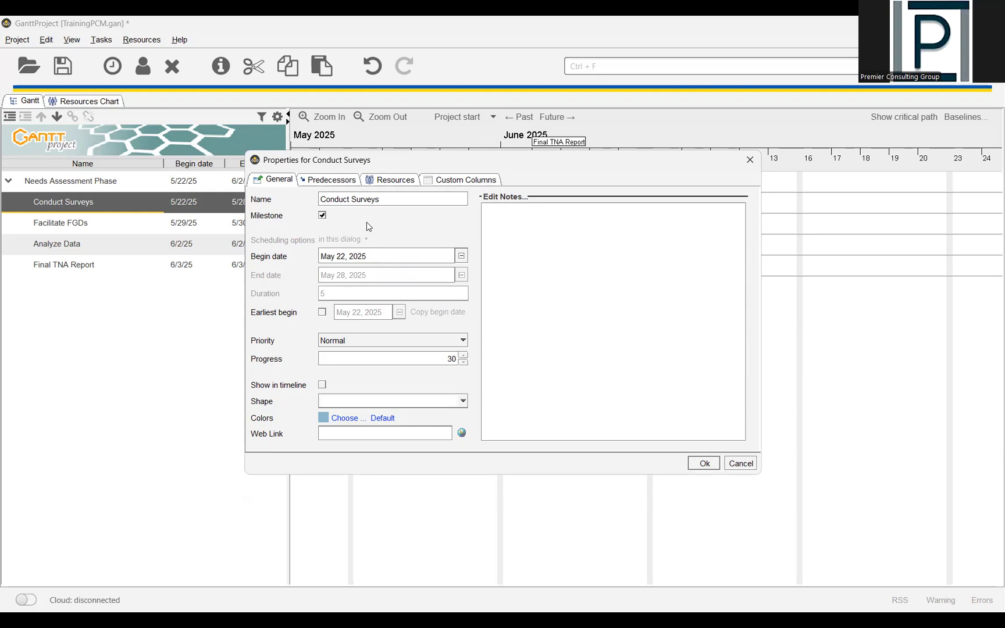
{"action": "left_click", "coordinate": [328, 216]}
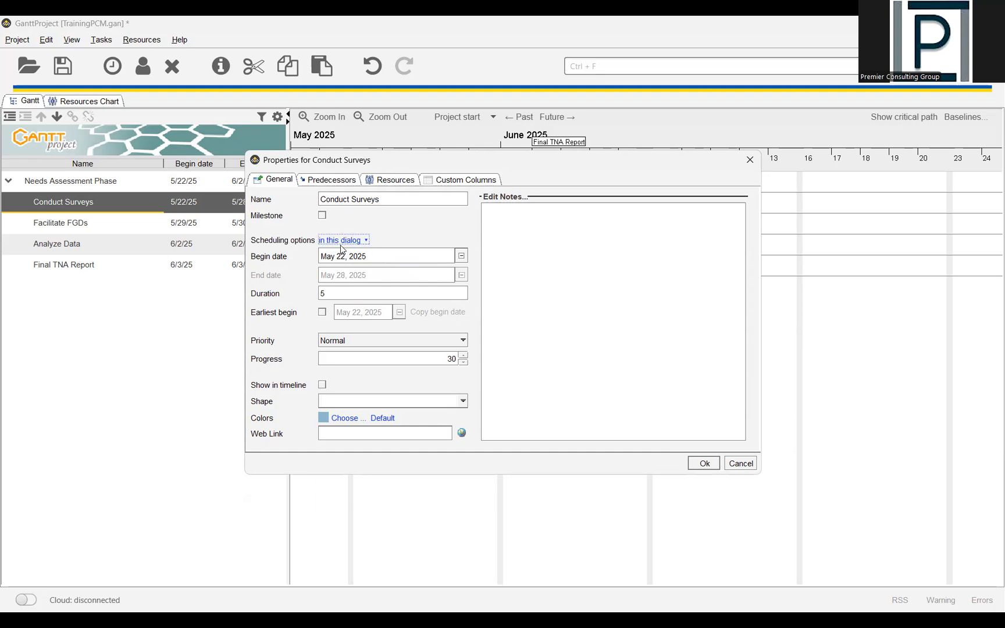
{"action": "left_click", "coordinate": [346, 242]}
{"action": "left_click", "coordinate": [357, 274]}
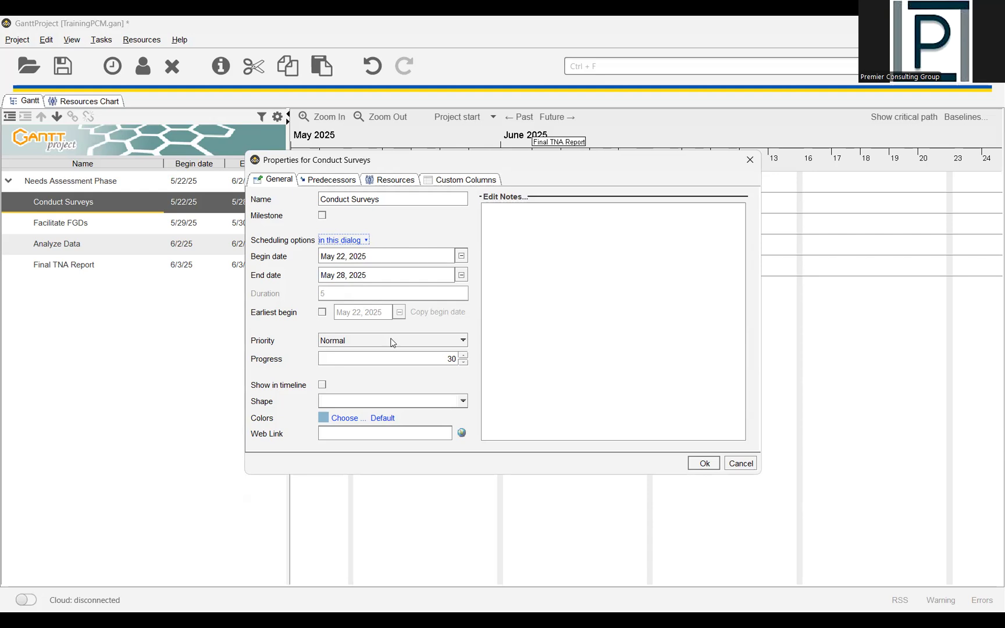
- Set the progress of the Conduct Surveys task to 0, keeping its Normal priority and blank shape
{"action": "left_click", "coordinate": [351, 341]}
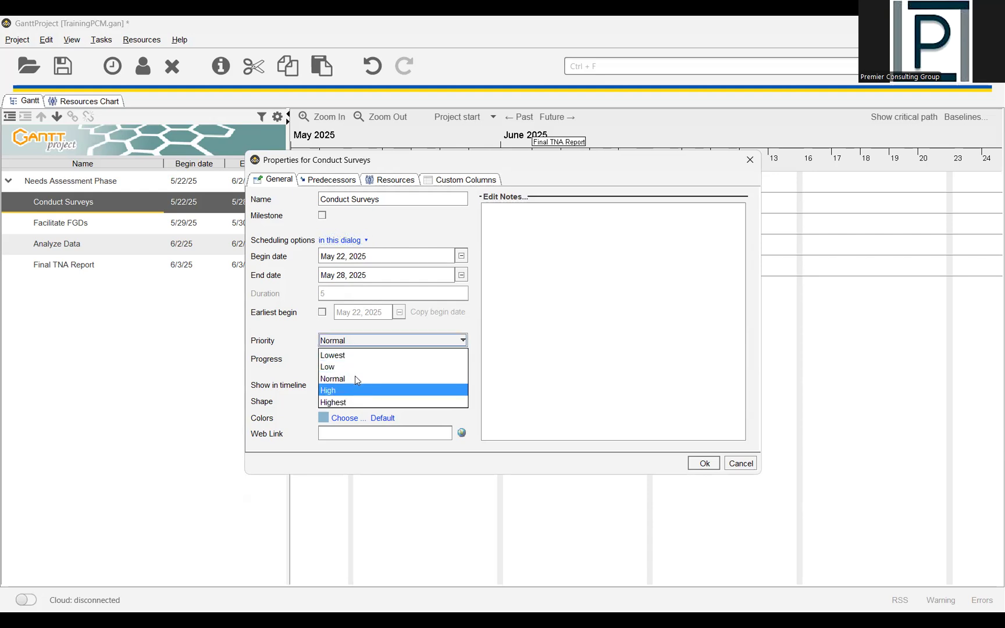
{"action": "left_click", "coordinate": [310, 335]}
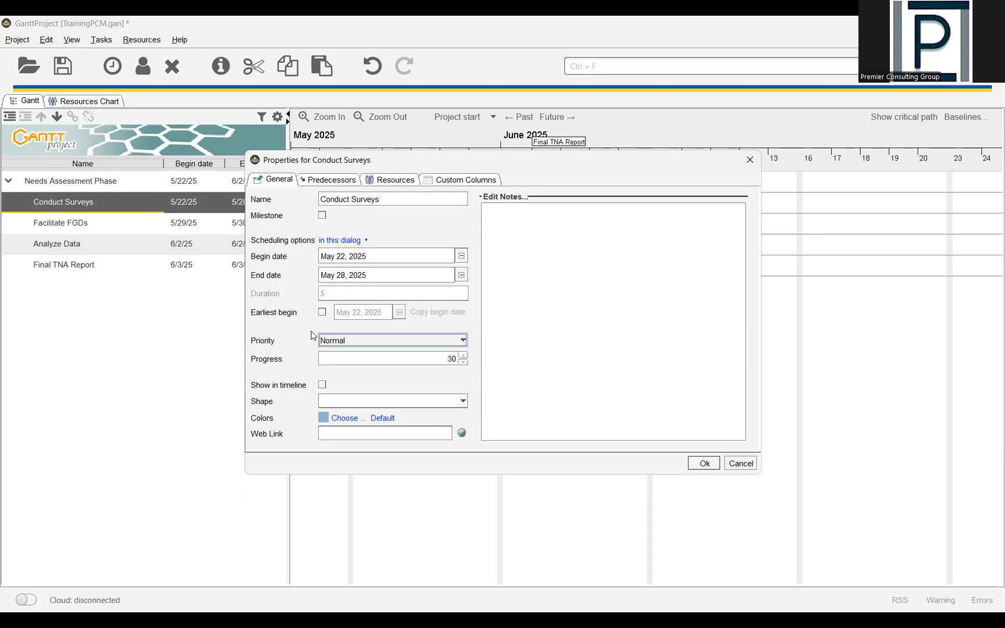
{"action": "double_click", "coordinate": [446, 359]}
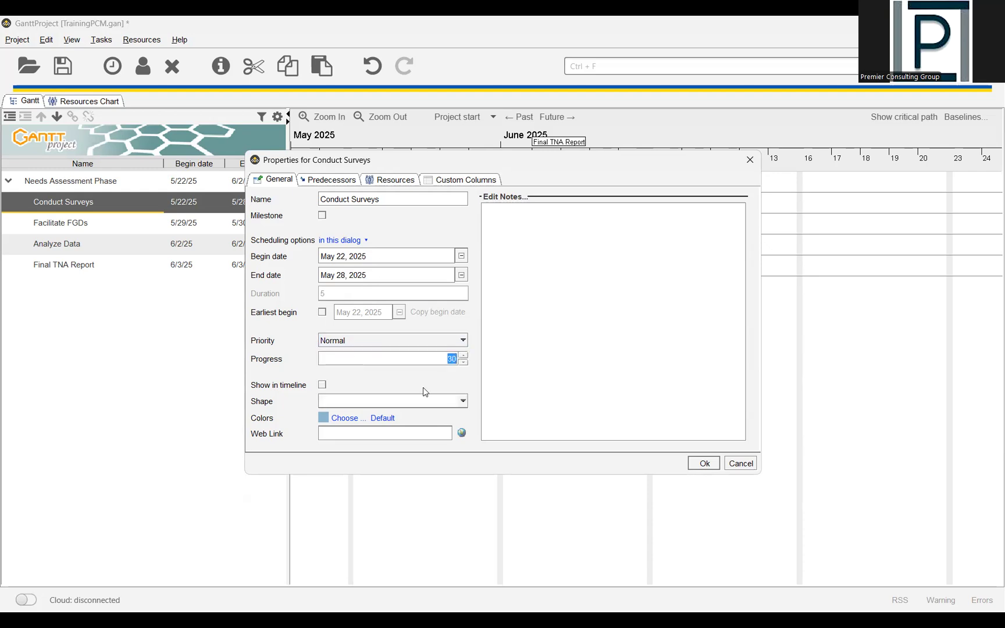
{"action": "type", "text": "050"}
{"action": "key", "text": "BackSpace"}
{"action": "key", "text": "BackSpace"}
{"action": "type", "text": "100"}
{"action": "key", "text": "BackSpace"}
{"action": "key", "text": "BackSpace"}
{"action": "type", "text": "0"}
{"action": "left_click", "coordinate": [415, 401]}
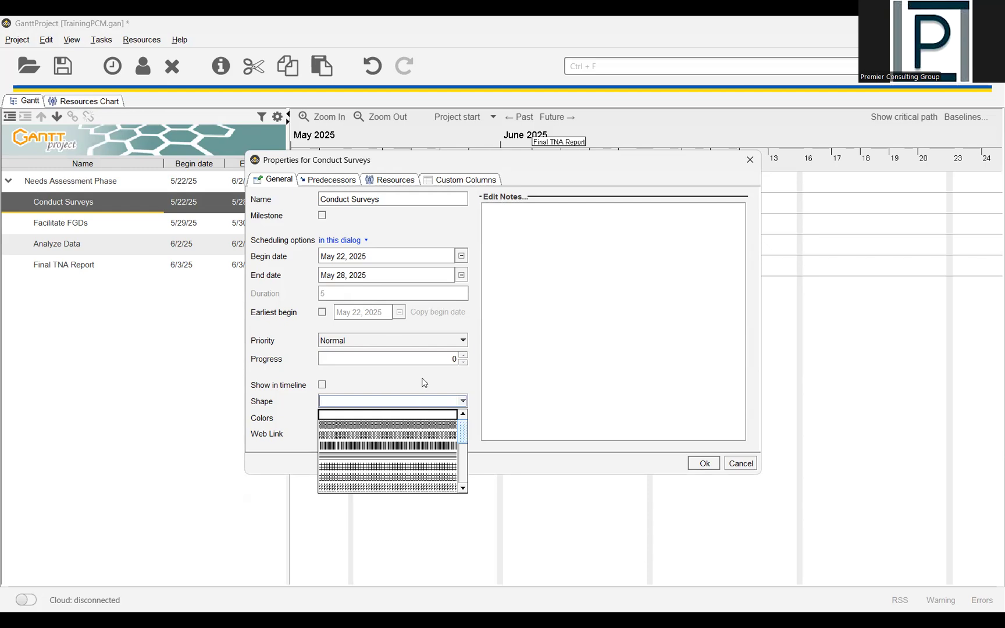
{"action": "left_click", "coordinate": [423, 379]}
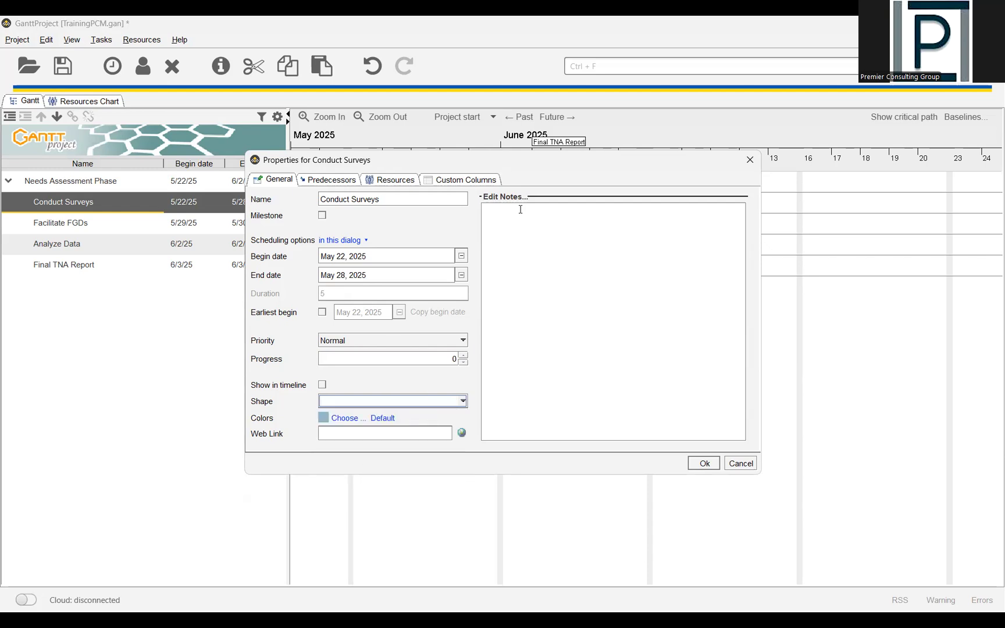
- Assign the existing PM resource to the Conduct Surveys task as coordinator, check its custom columns, and apply the task properties
{"action": "left_click", "coordinate": [335, 184]}
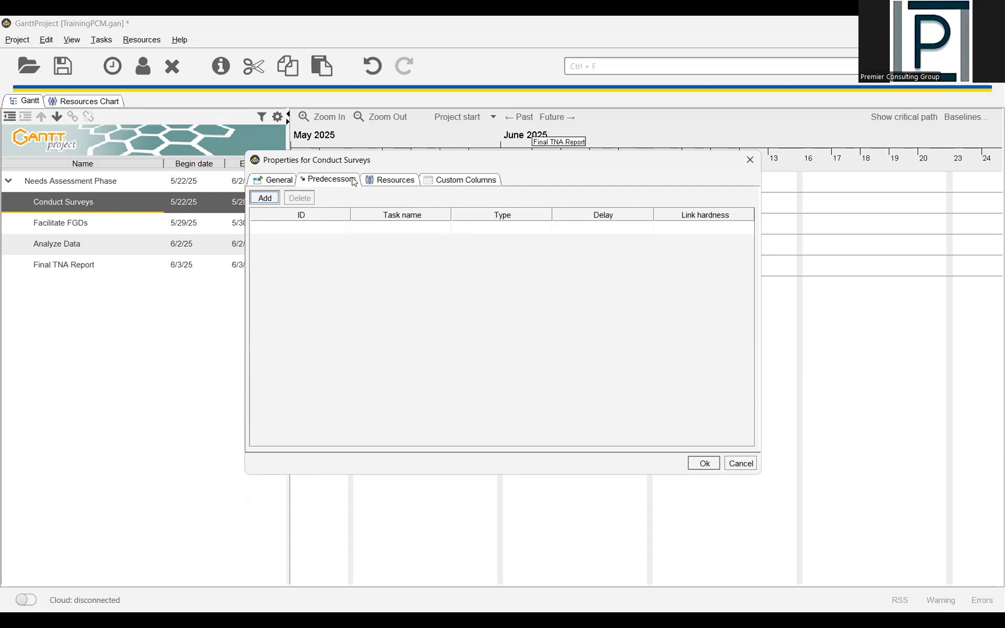
{"action": "left_click", "coordinate": [376, 182]}
{"action": "left_click", "coordinate": [264, 197]}
{"action": "left_click", "coordinate": [346, 229]}
{"action": "left_click", "coordinate": [349, 241]}
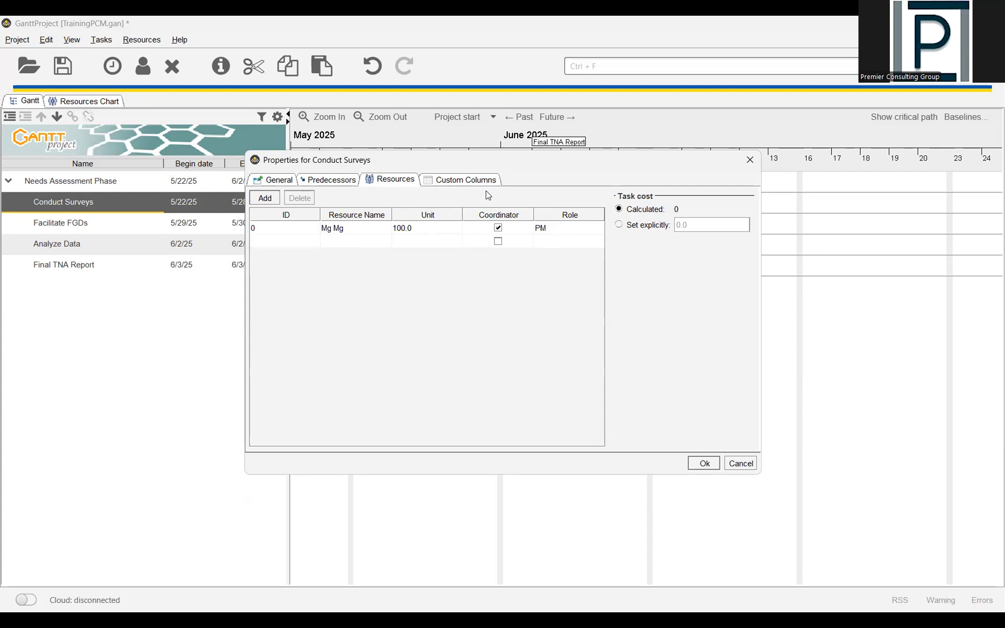
{"action": "left_click", "coordinate": [465, 180]}
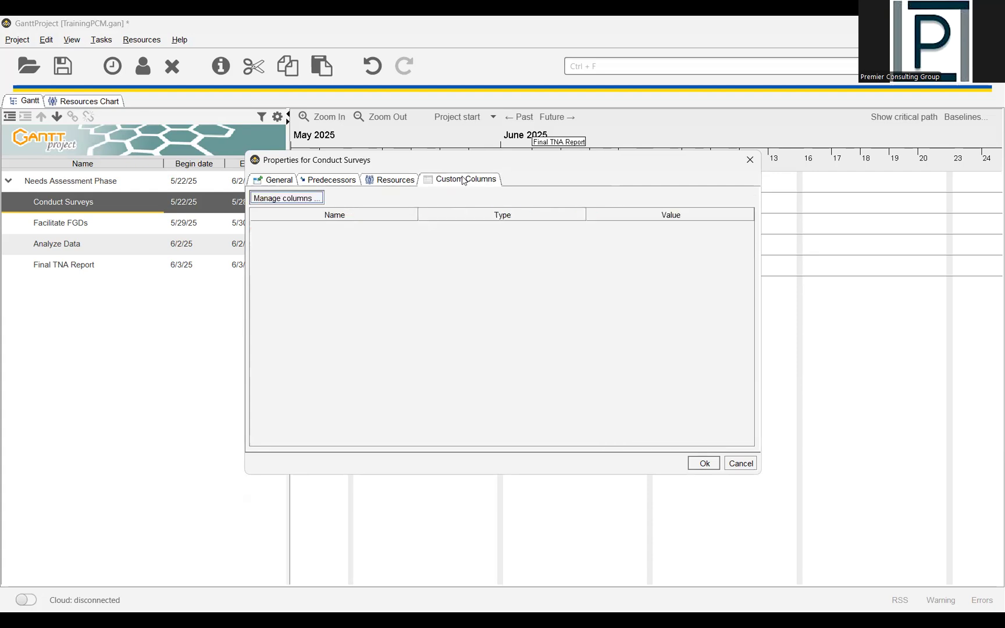
{"action": "left_click", "coordinate": [704, 463]}
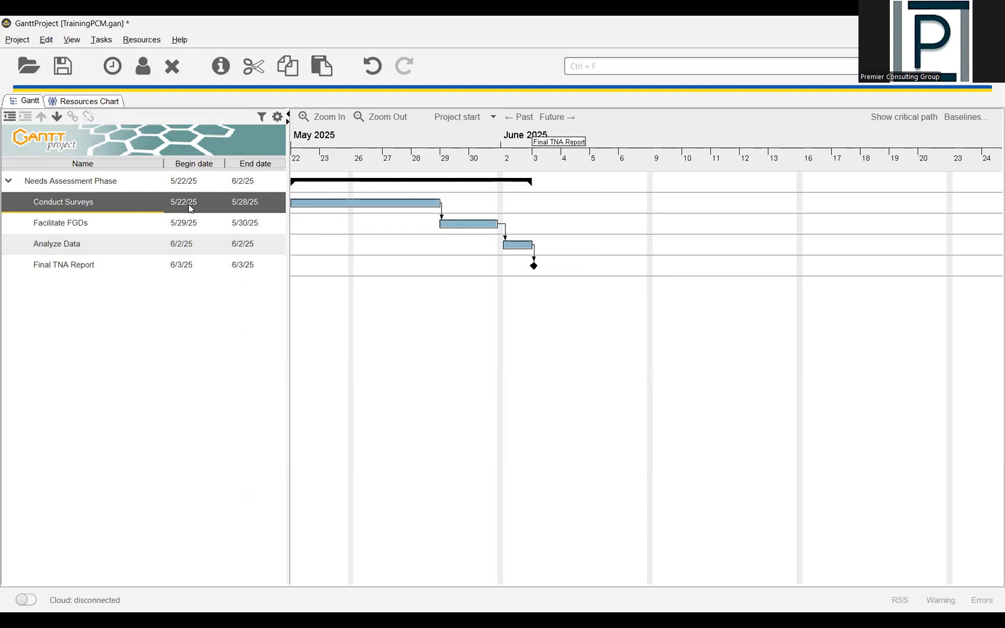
{"action": "left_click", "coordinate": [90, 224]}
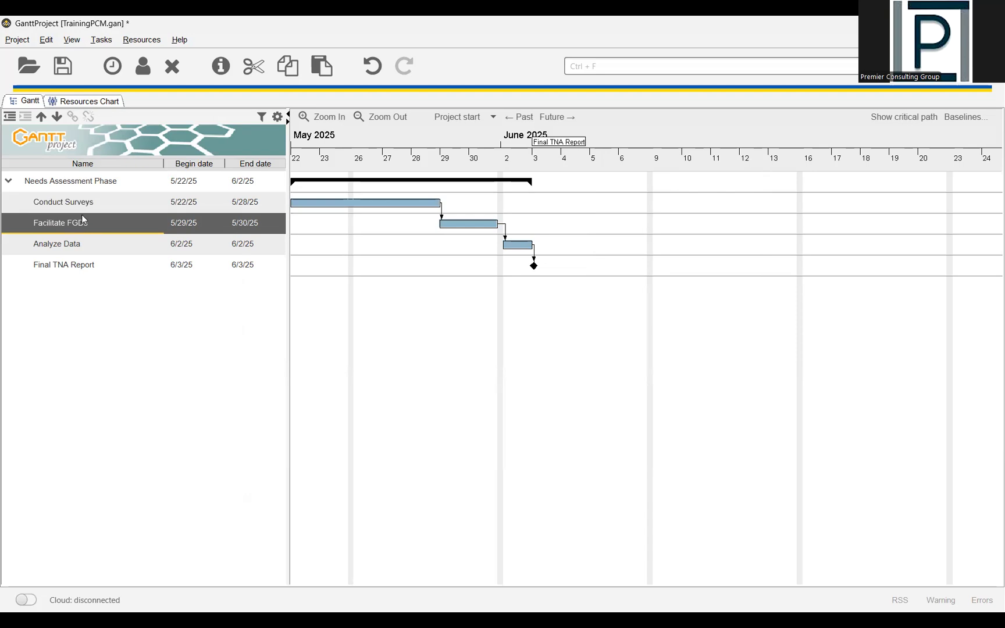
{"action": "left_click", "coordinate": [86, 201]}
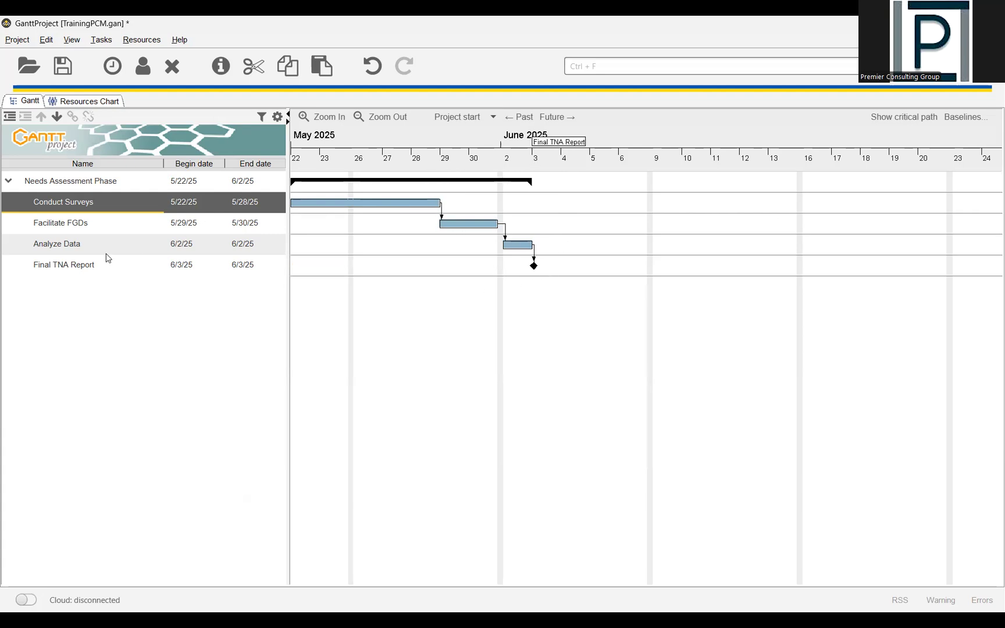
{"action": "left_click", "coordinate": [323, 118]}
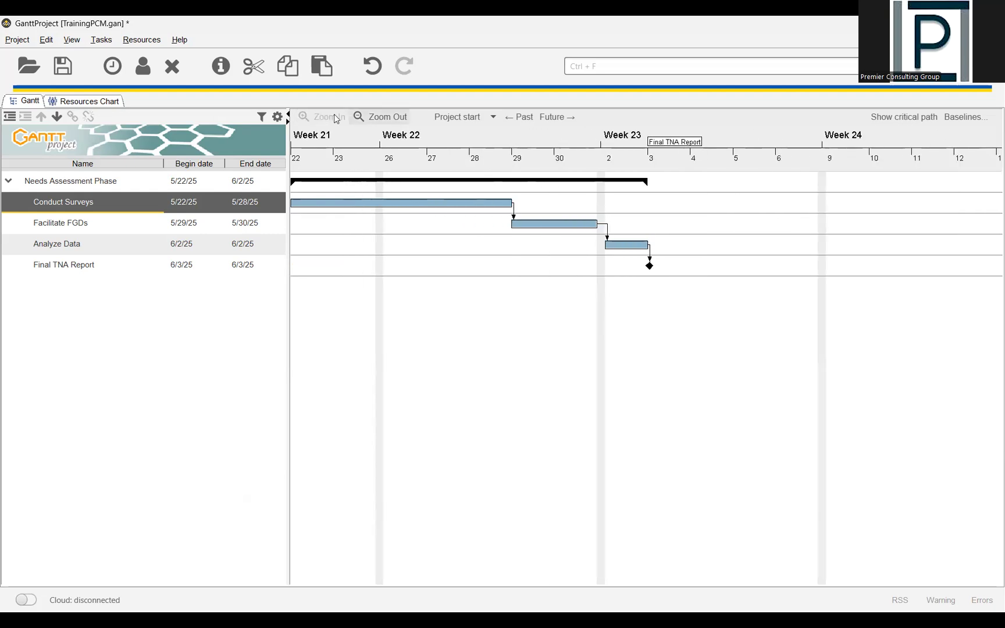
{"action": "left_click", "coordinate": [361, 118]}
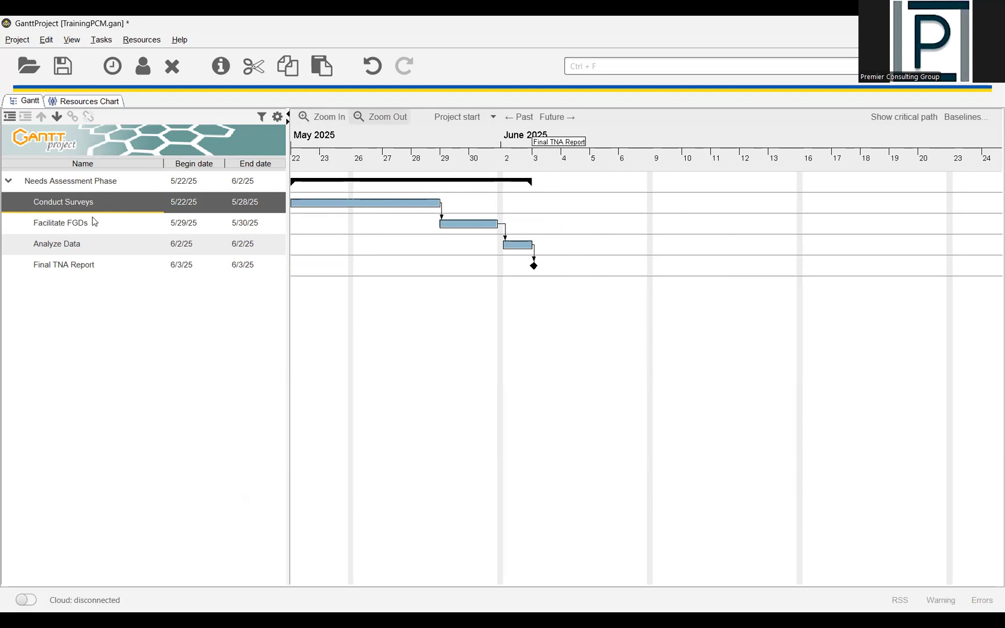
- Open the Facilitate FGDs task properties and choose Conduct Surveys as the predecessor, keeping the Finish-Start link type
{"action": "left_click", "coordinate": [116, 222]}
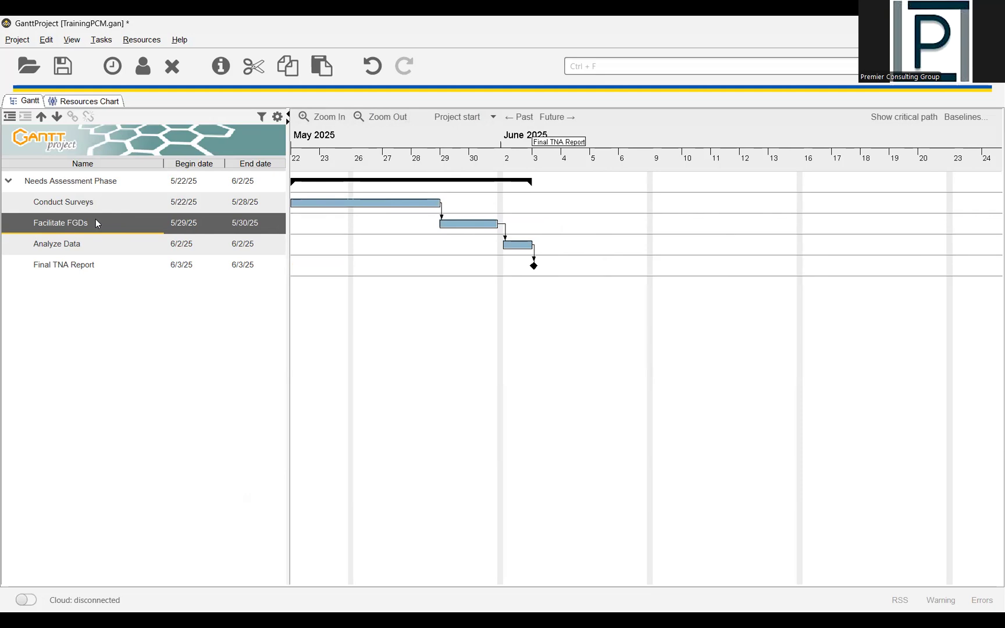
{"action": "key", "text": "alt+Return"}
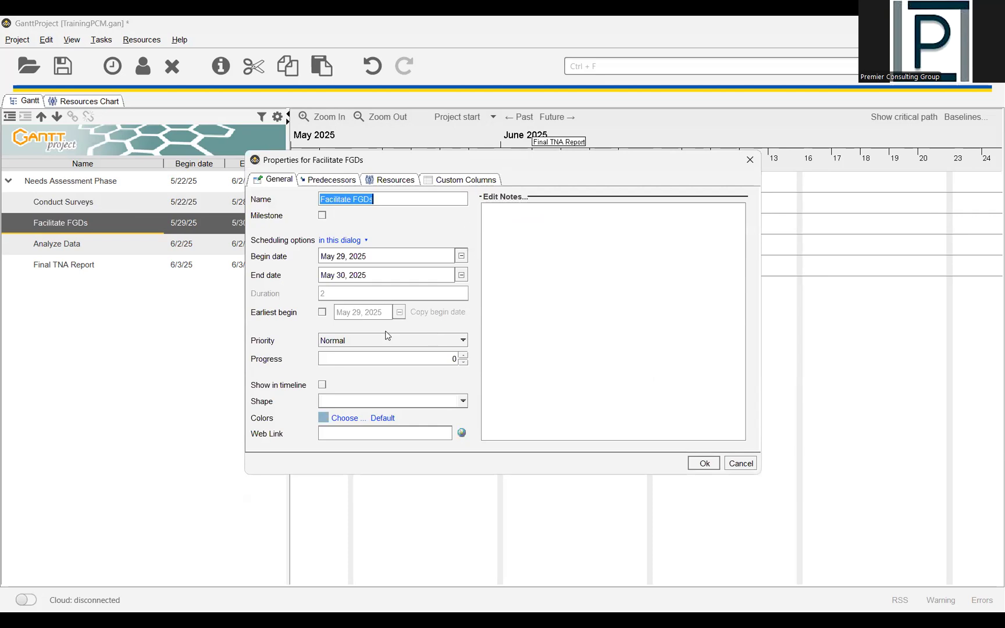
{"action": "left_click", "coordinate": [330, 181]}
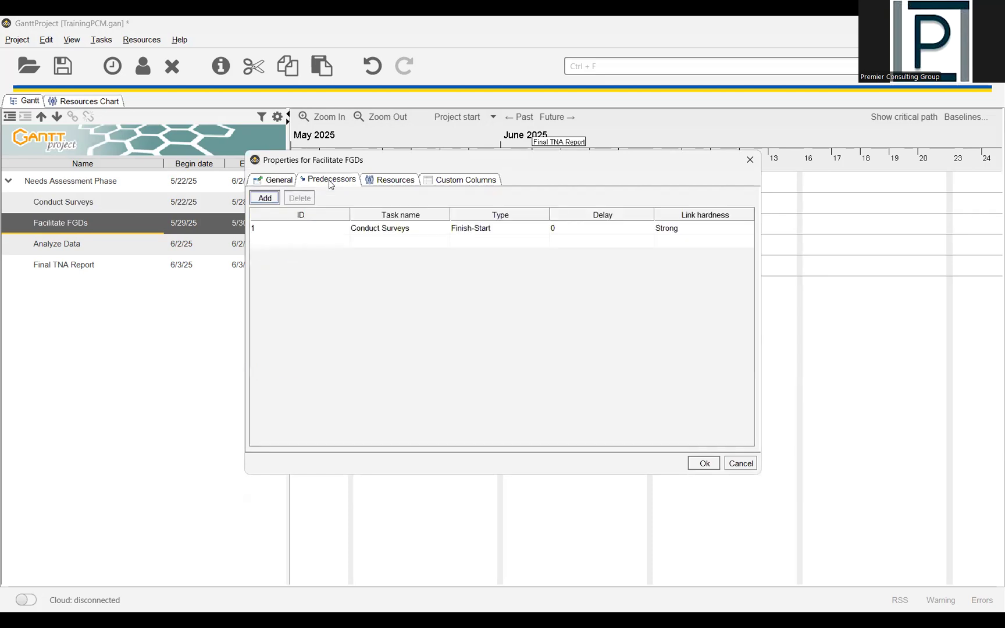
{"action": "left_click", "coordinate": [372, 231]}
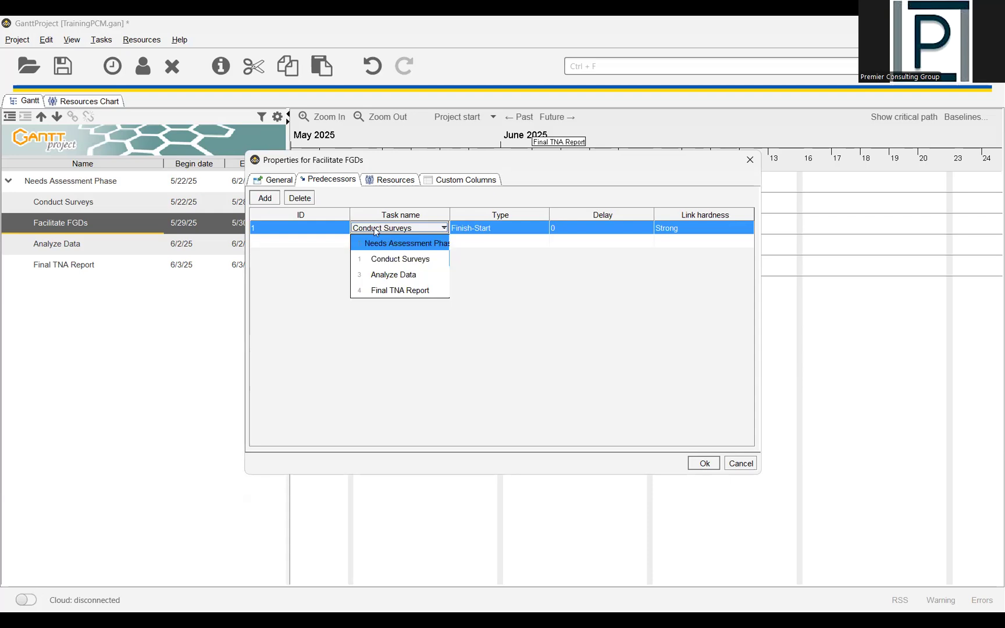
{"action": "left_click", "coordinate": [337, 201]}
{"action": "left_click", "coordinate": [402, 228]}
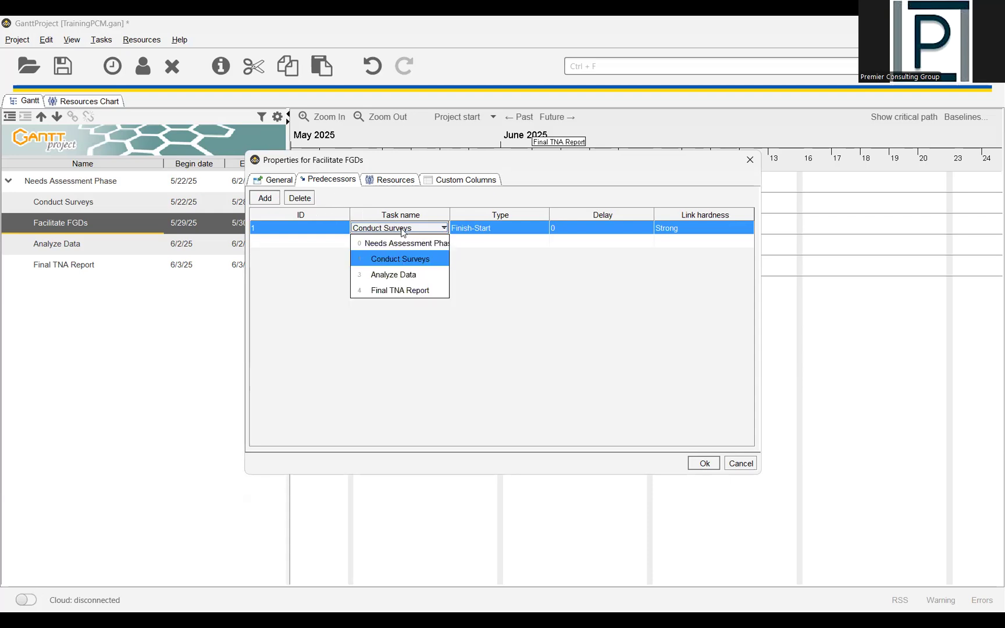
{"action": "left_click", "coordinate": [413, 261]}
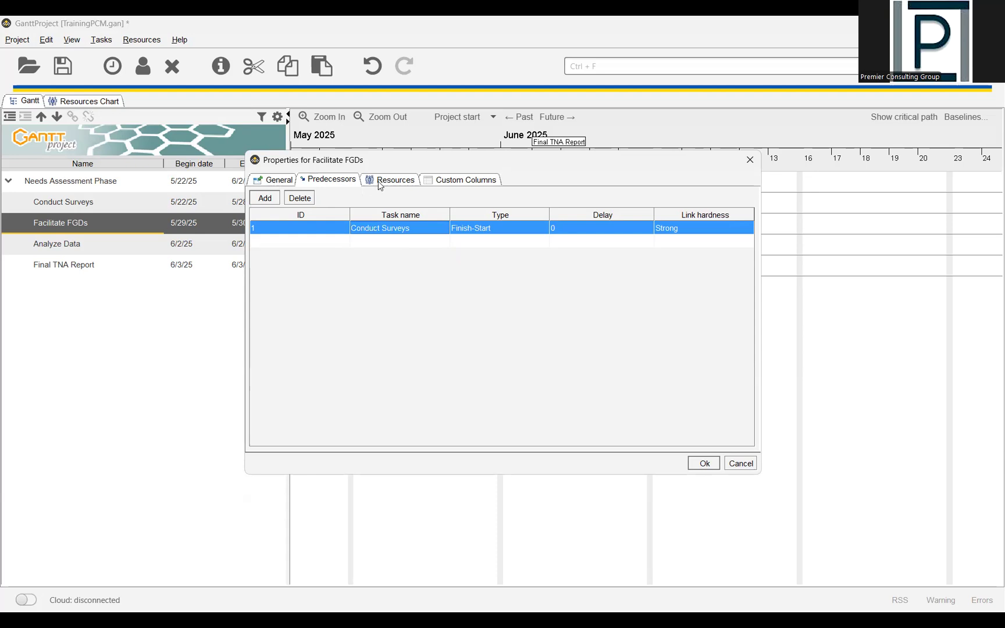
{"action": "left_click", "coordinate": [510, 228]}
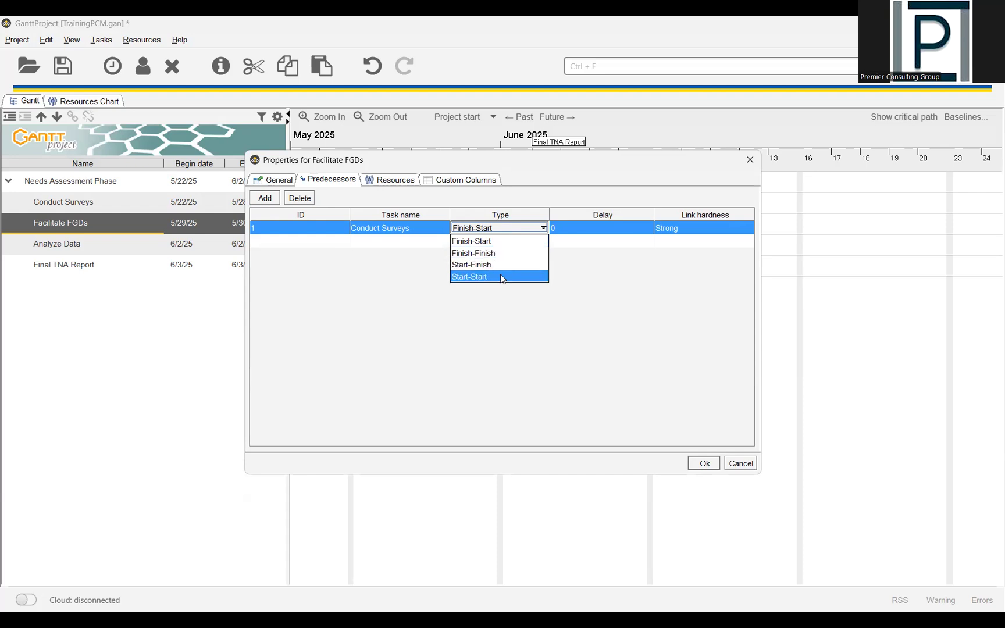
{"action": "left_click", "coordinate": [577, 250]}
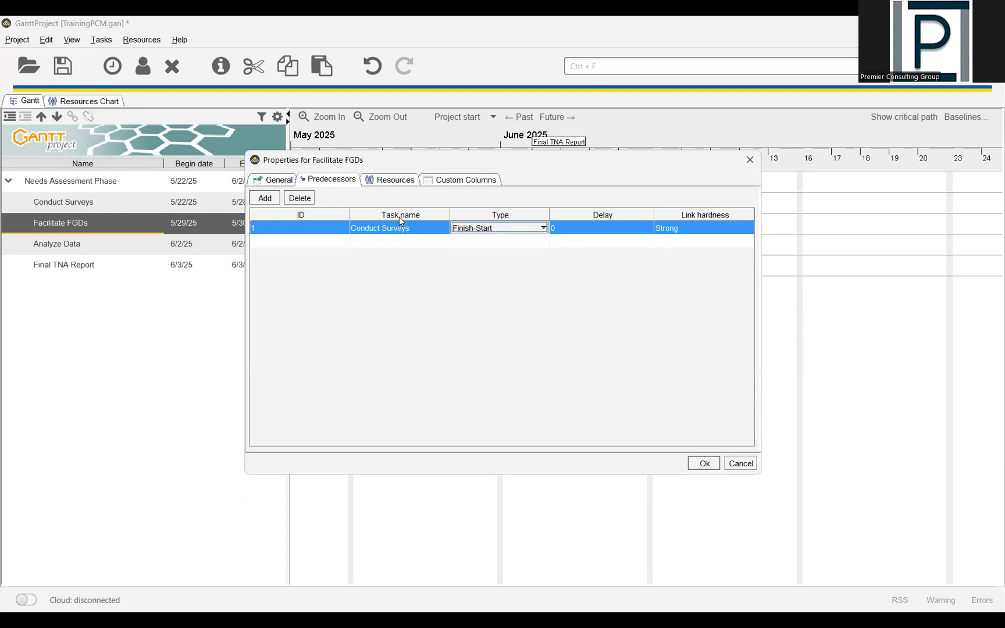
- Assign the existing PM resource to the Facilitate FGDs task as coordinator and apply the task properties
{"action": "left_click", "coordinate": [388, 182]}
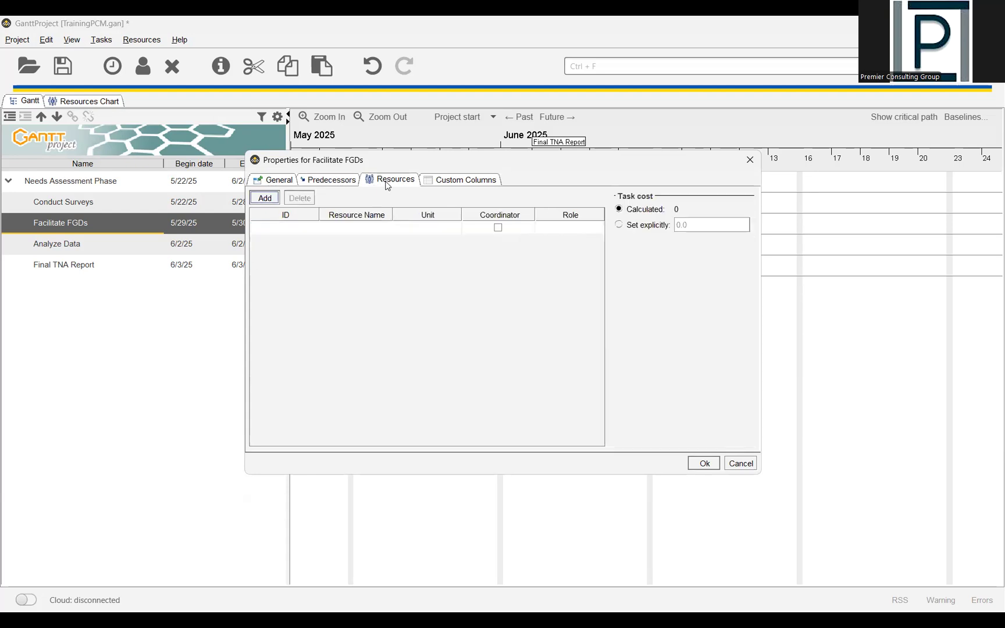
{"action": "left_click", "coordinate": [347, 227]}
{"action": "left_click", "coordinate": [369, 228]}
{"action": "left_click", "coordinate": [356, 240]}
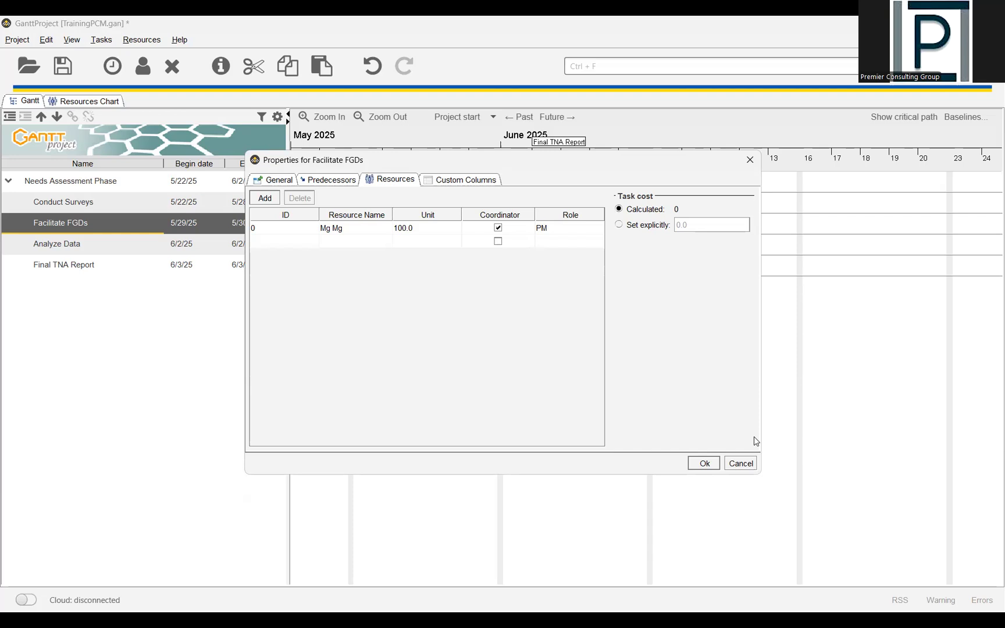
{"action": "key", "text": "Return"}
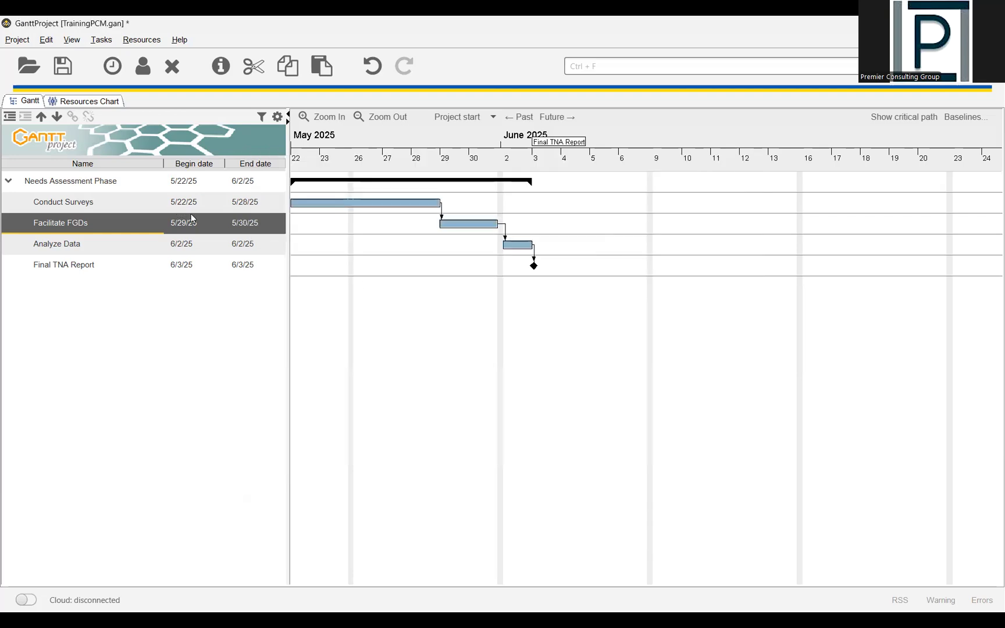
- Reopen the Facilitate FGDs task properties and set its progress to 50
{"action": "double_click", "coordinate": [125, 223]}
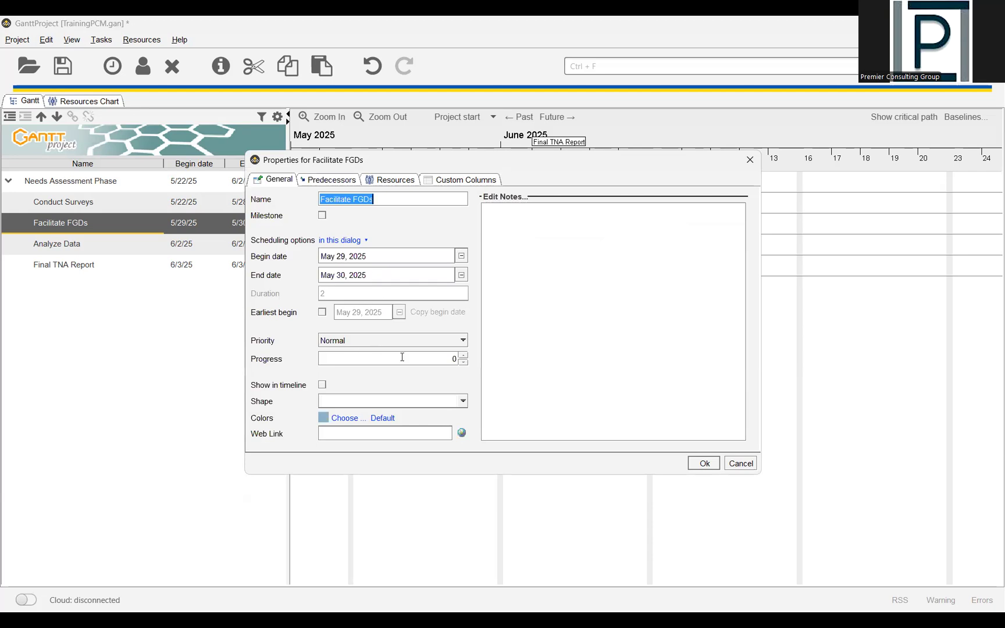
{"action": "double_click", "coordinate": [456, 359]}
{"action": "type", "text": "50"}
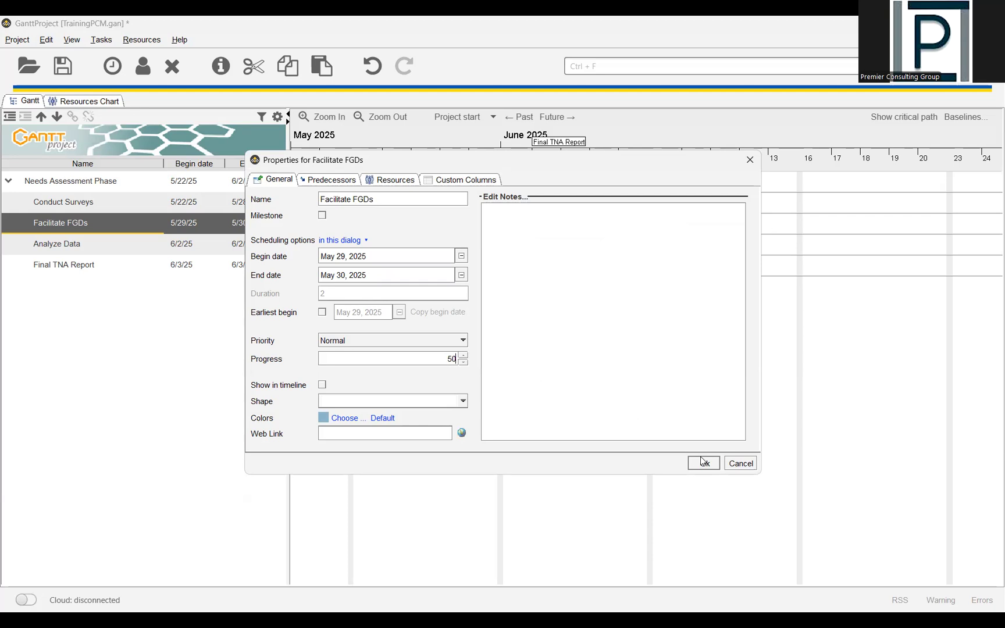
{"action": "key", "text": "Return"}
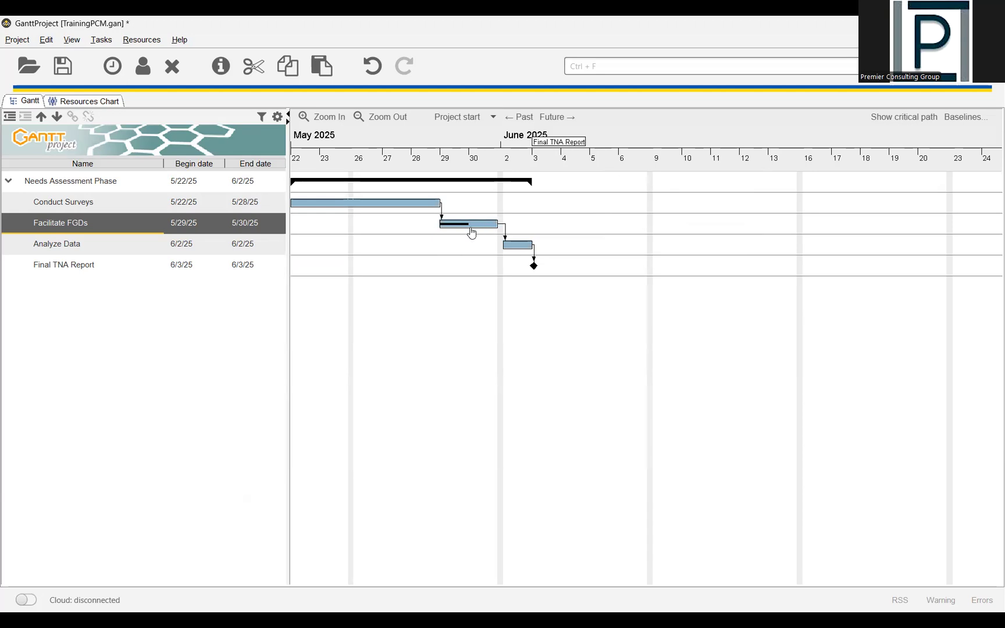
- Turn the milestone setting of the Final TNA Report task off and on again, and apply its properties
{"action": "left_click", "coordinate": [80, 266]}
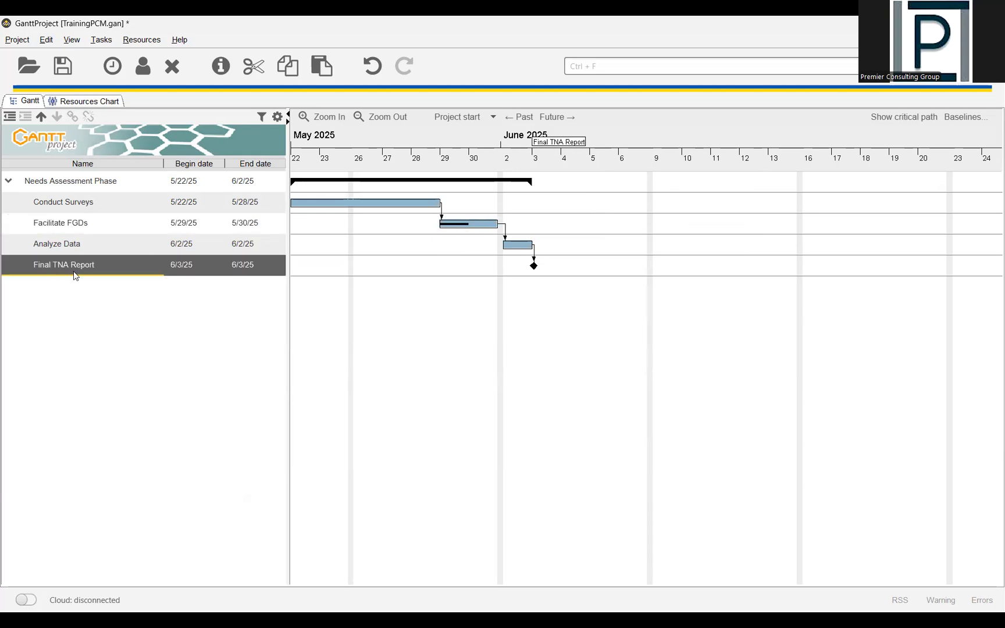
{"action": "double_click", "coordinate": [351, 272]}
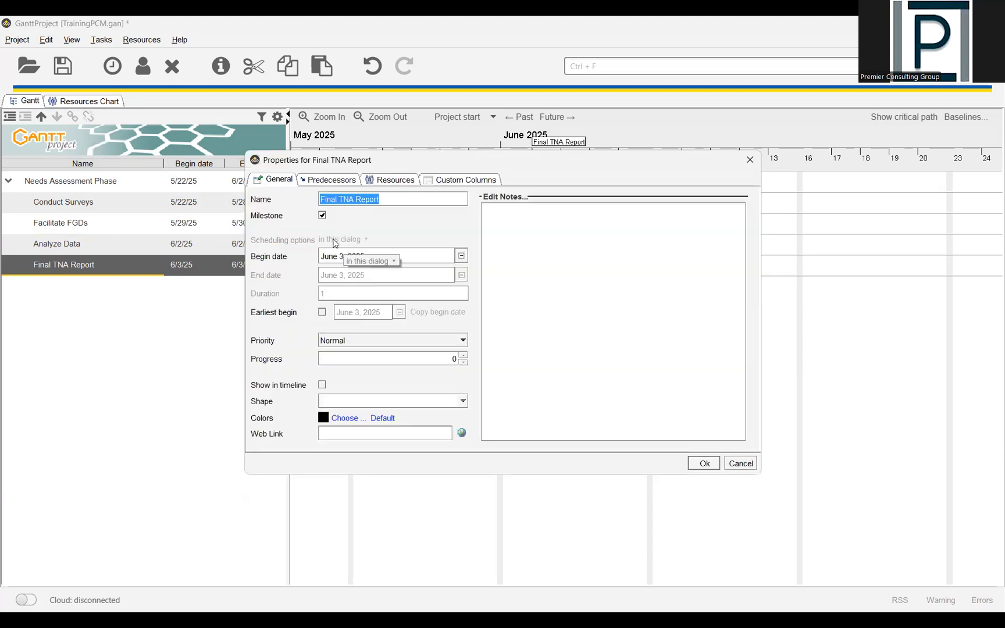
{"action": "left_click", "coordinate": [324, 216]}
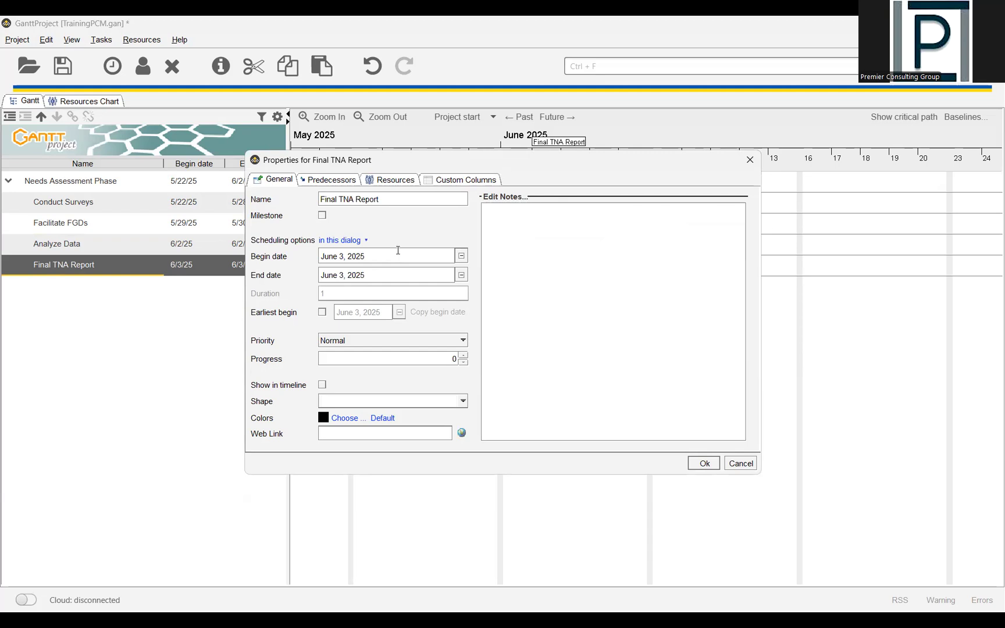
{"action": "left_click", "coordinate": [323, 216]}
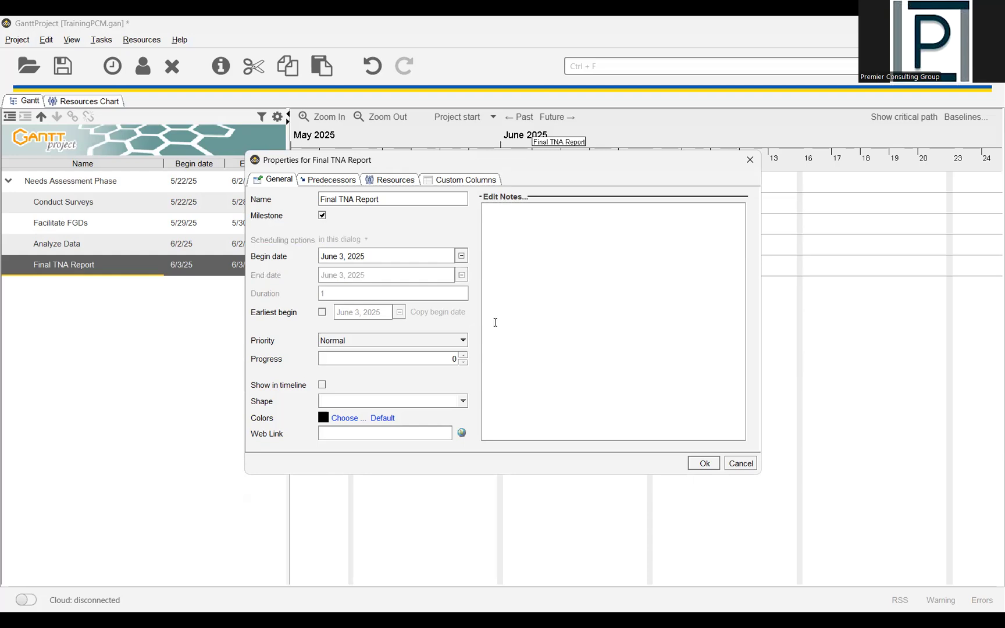
{"action": "left_click", "coordinate": [699, 460]}
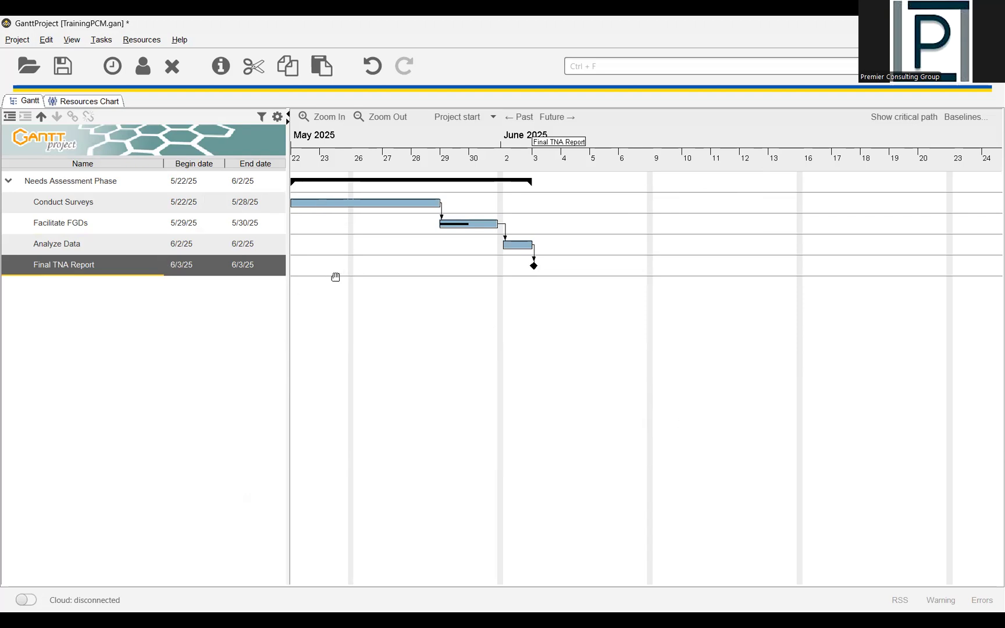
- Assign the existing resource to the selected Final TNA Report task from the chart, check the assignment, and collapse the Needs Assessment Phase
{"action": "right_click", "coordinate": [381, 211]}
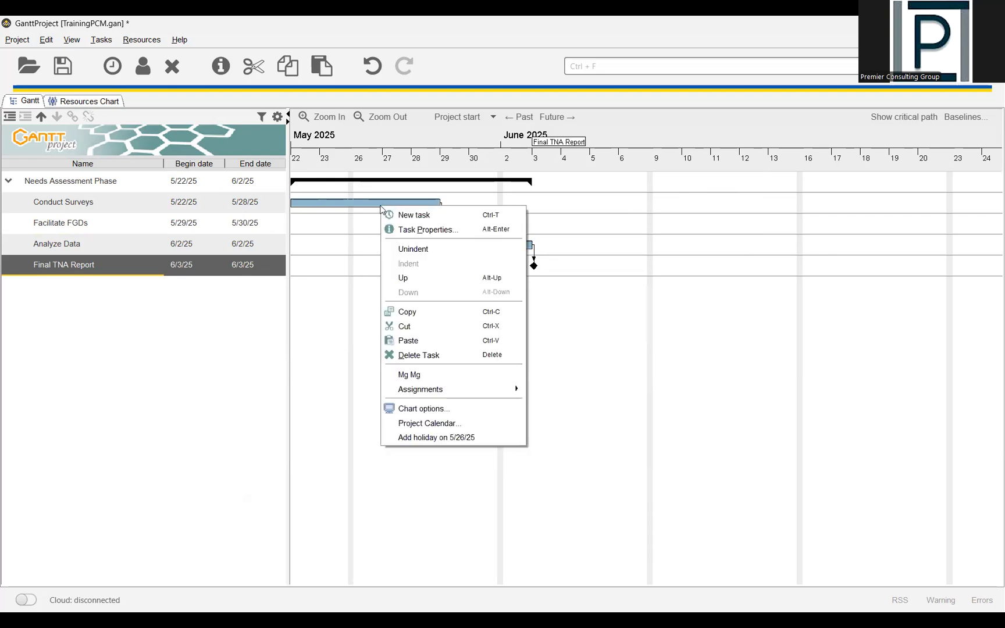
{"action": "left_click", "coordinate": [417, 377]}
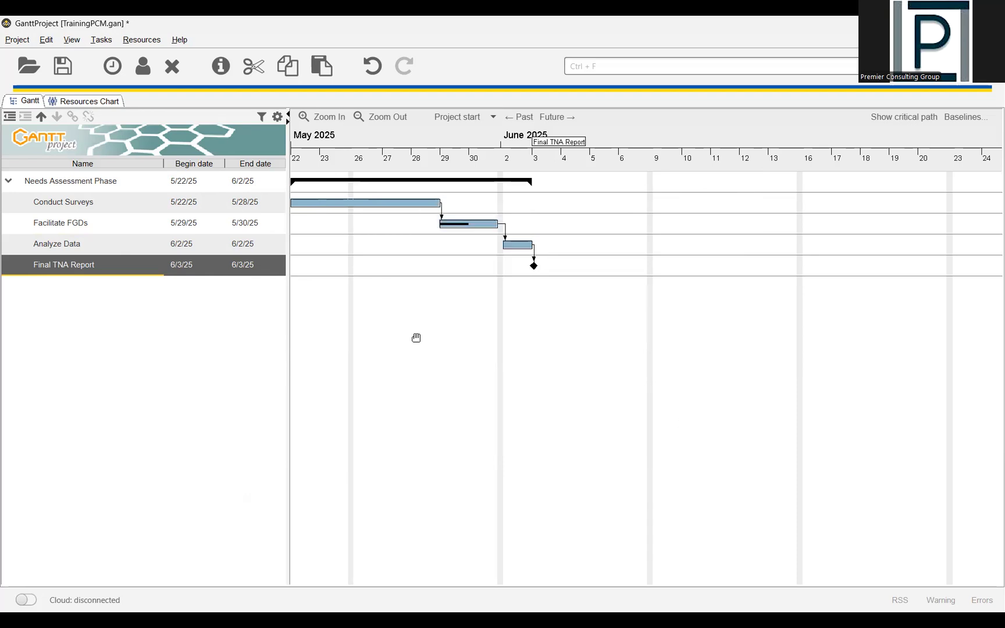
{"action": "right_click", "coordinate": [410, 207]}
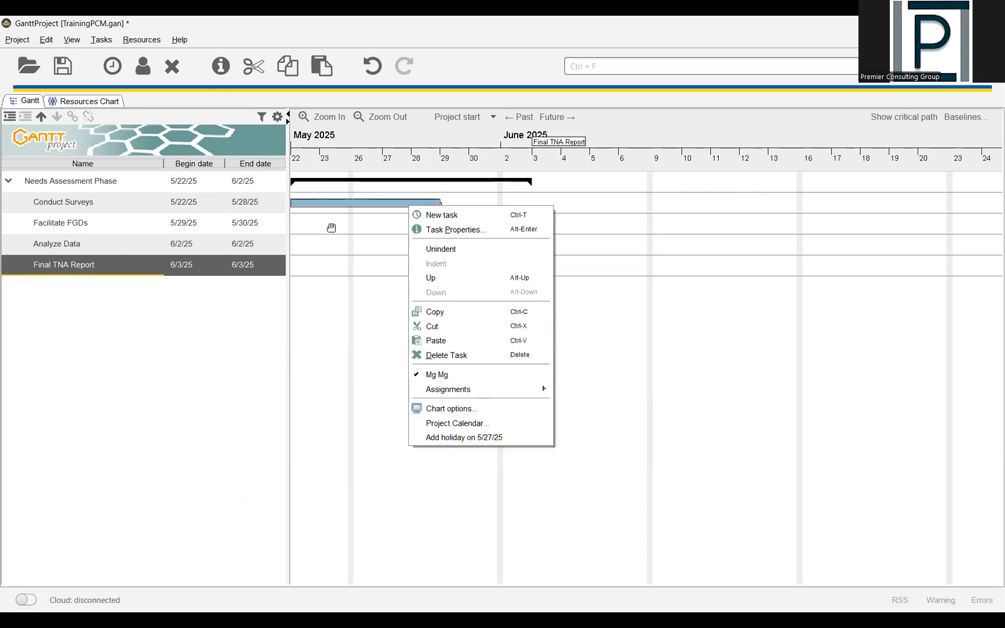
{"action": "left_click", "coordinate": [11, 182]}
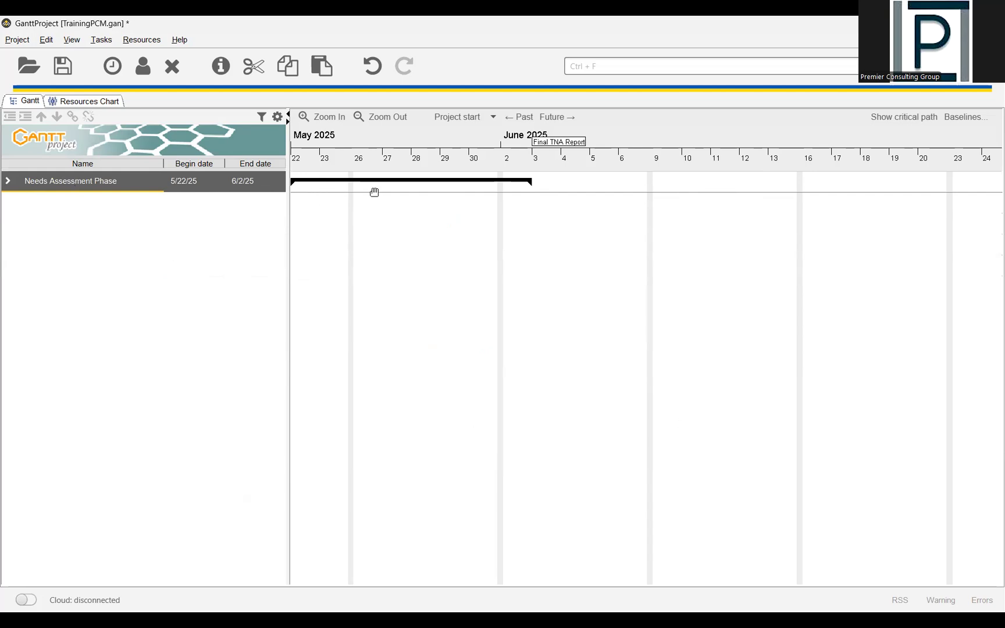
- Expand the Needs Assessment Phase and set the begin date of its Conduct Surveys task to May 28, 2025, applying the task properties
{"action": "left_click", "coordinate": [10, 182]}
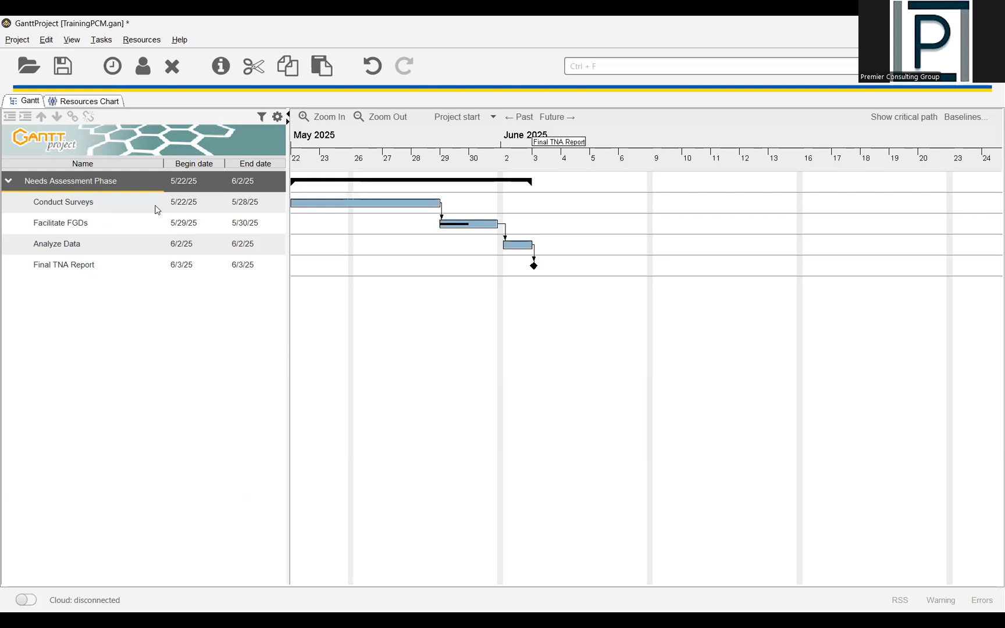
{"action": "left_click", "coordinate": [180, 208]}
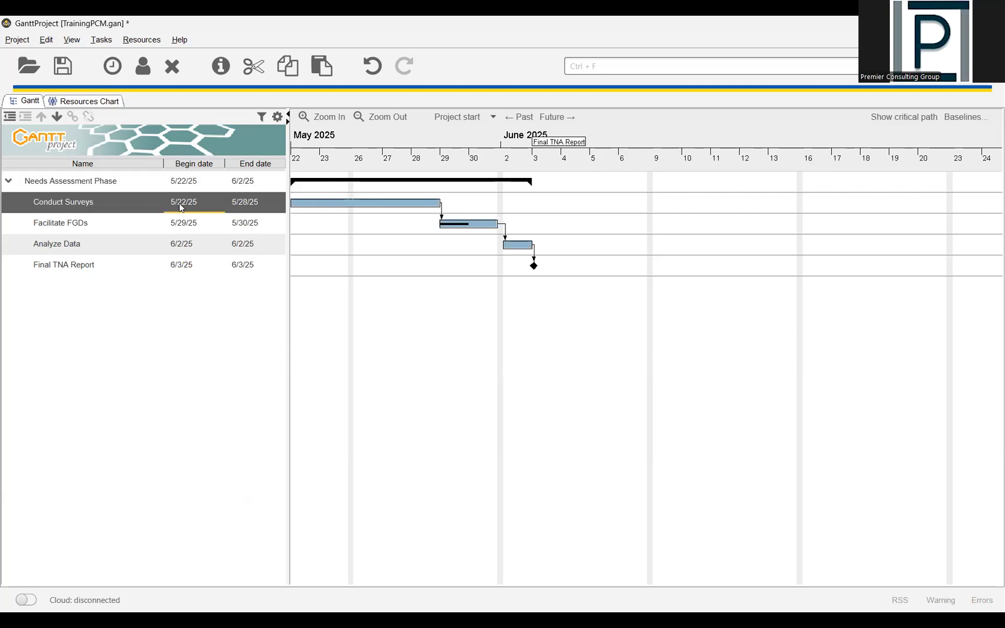
{"action": "double_click", "coordinate": [338, 211]}
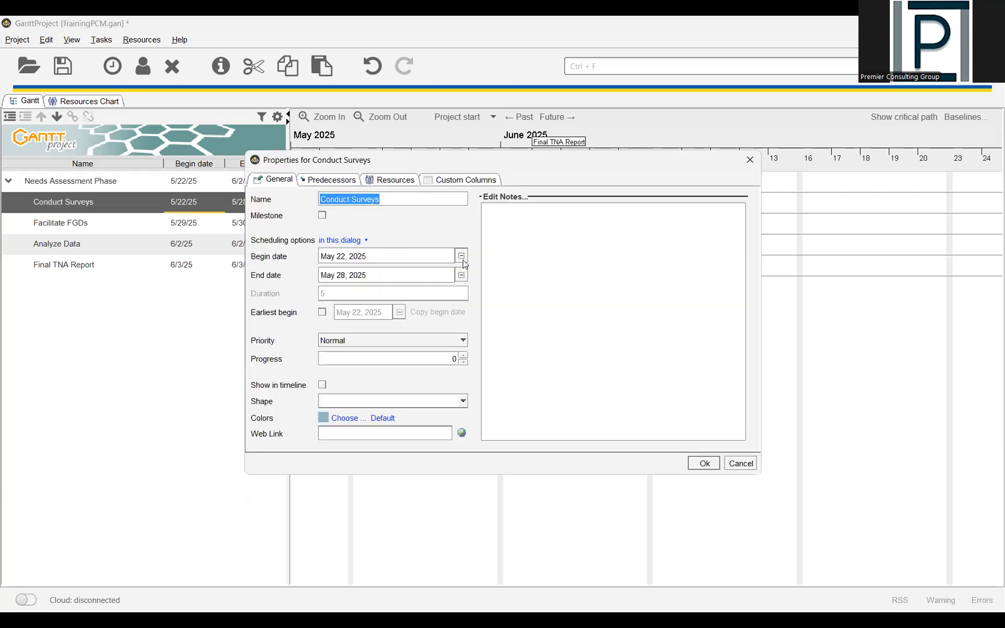
{"action": "left_click", "coordinate": [416, 254]}
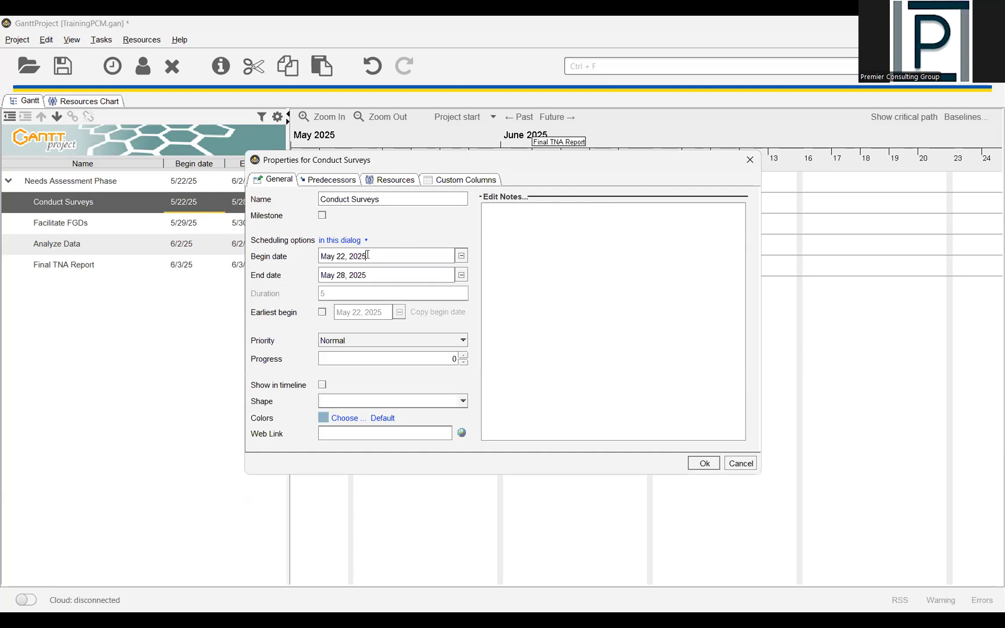
{"action": "triple_click", "coordinate": [323, 255]}
{"action": "left_click", "coordinate": [349, 256]}
{"action": "left_click", "coordinate": [461, 256]}
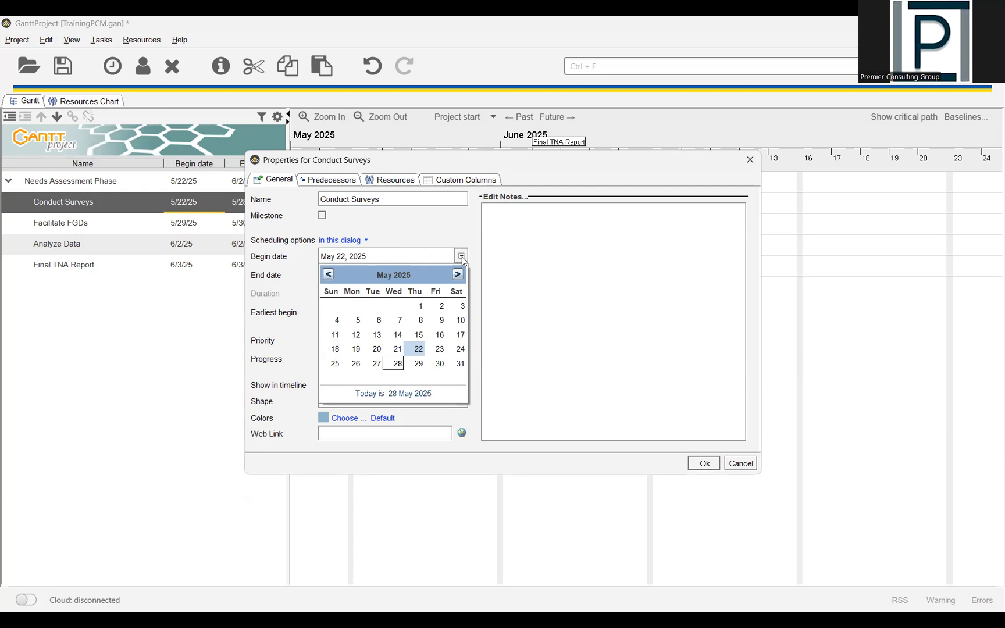
{"action": "left_click", "coordinate": [397, 363]}
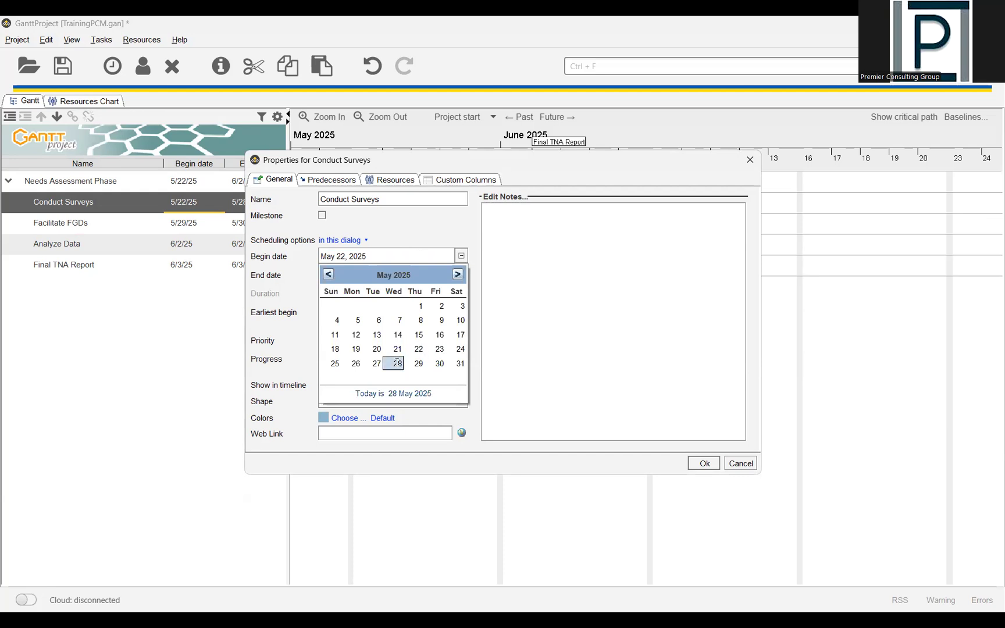
{"action": "left_click", "coordinate": [697, 464]}
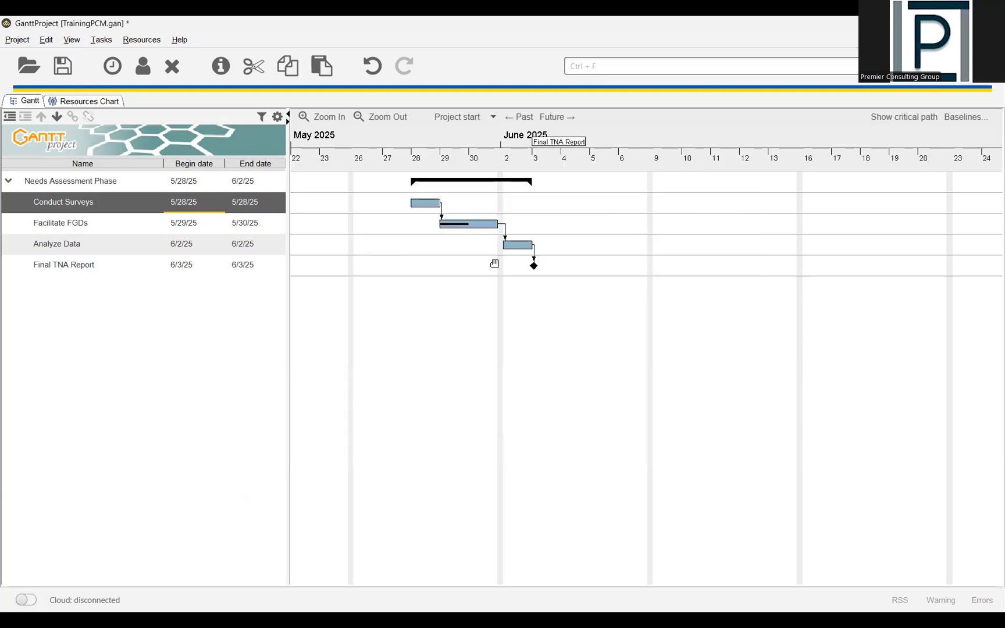